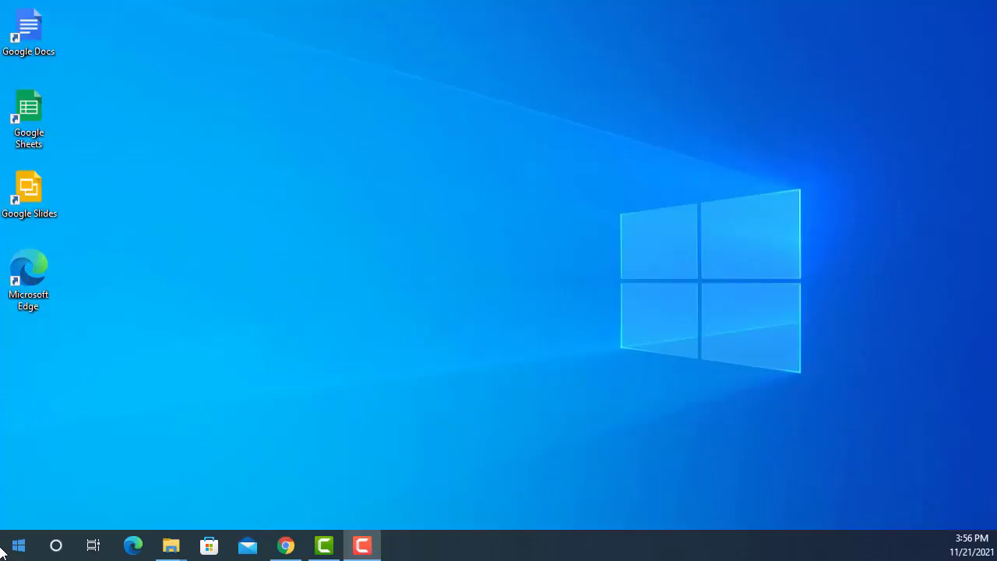
Step: Launch AutoCAD 2022 and start a new blank drawing
{"action": "left_click", "coordinate": [19, 546]}
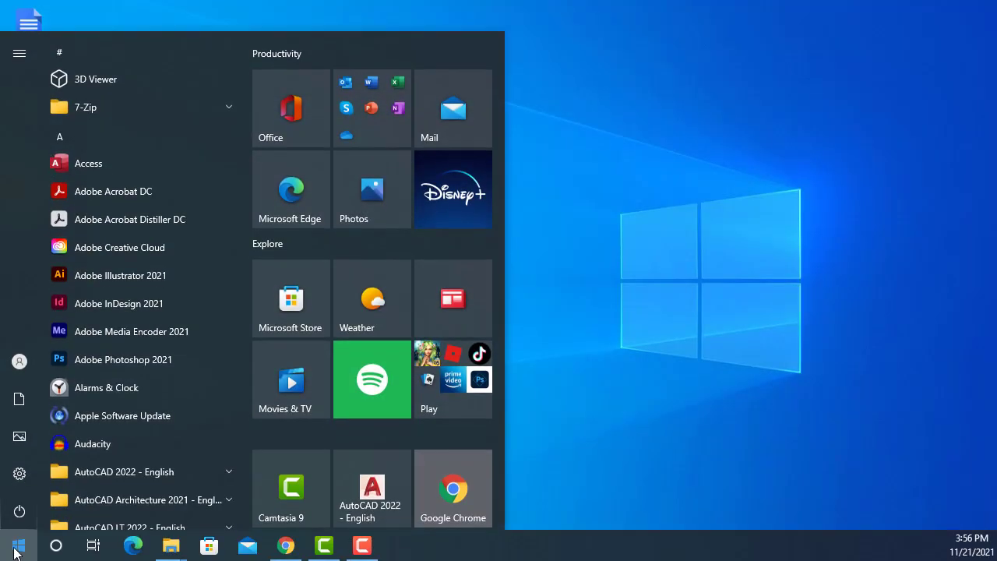
{"action": "left_click", "coordinate": [363, 505]}
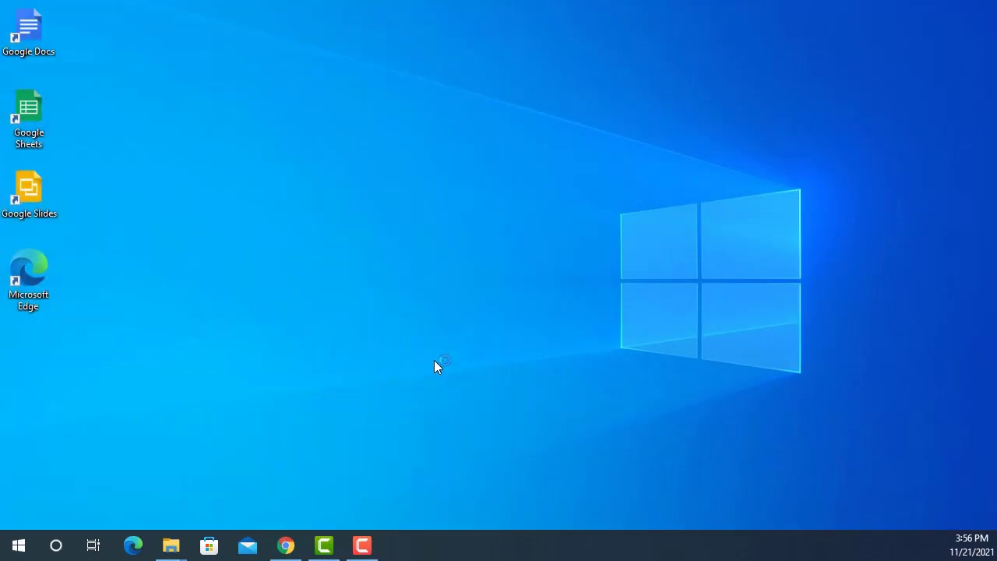
{"action": "key", "text": "Return"}
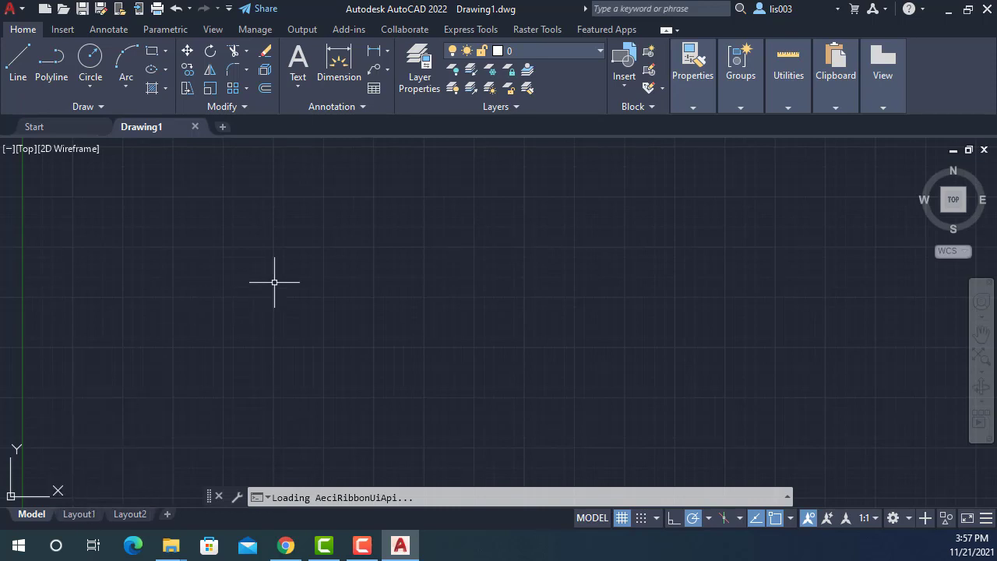
Step: Open the Options dialog and expand Plot Style Table Search Path under Printer Support File Path in the file locations
{"action": "type", "text": "op"}
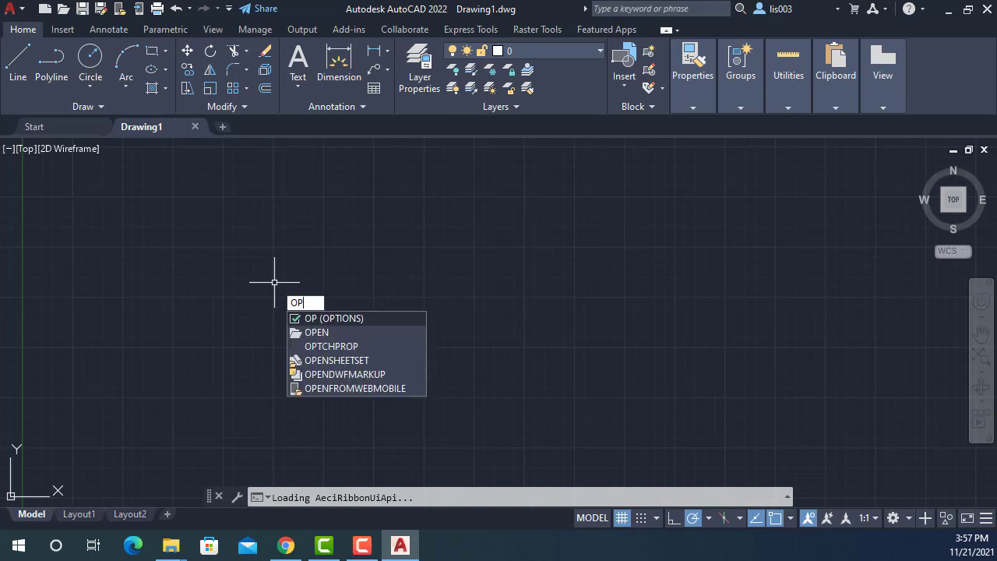
{"action": "key", "text": "Return"}
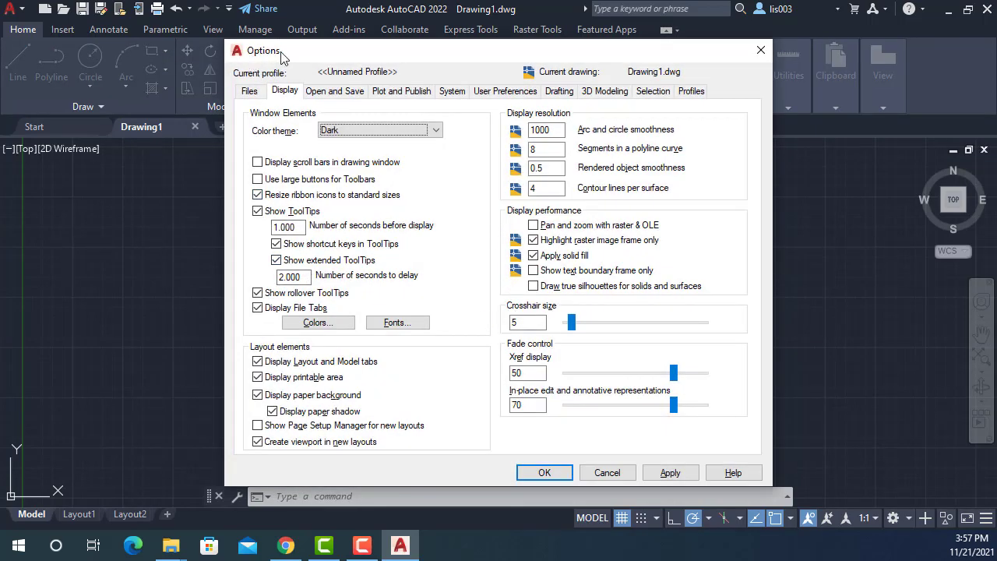
{"action": "mouse_move", "coordinate": [282, 53]}
{"action": "left_mouse_down"}
{"action": "mouse_move", "coordinate": [251, 56]}
{"action": "mouse_move", "coordinate": [289, 56]}
{"action": "left_mouse_up"}
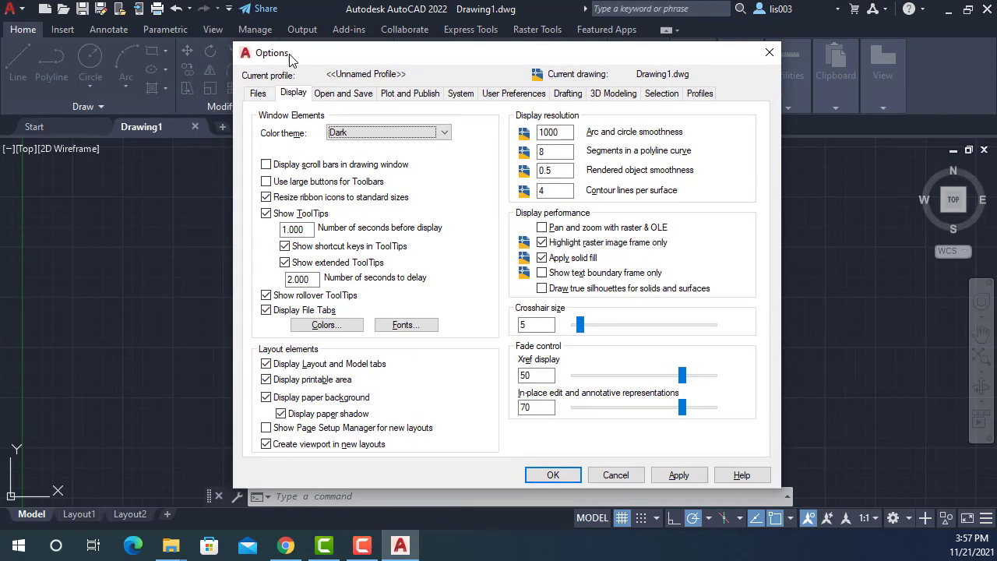
{"action": "left_click", "coordinate": [265, 97]}
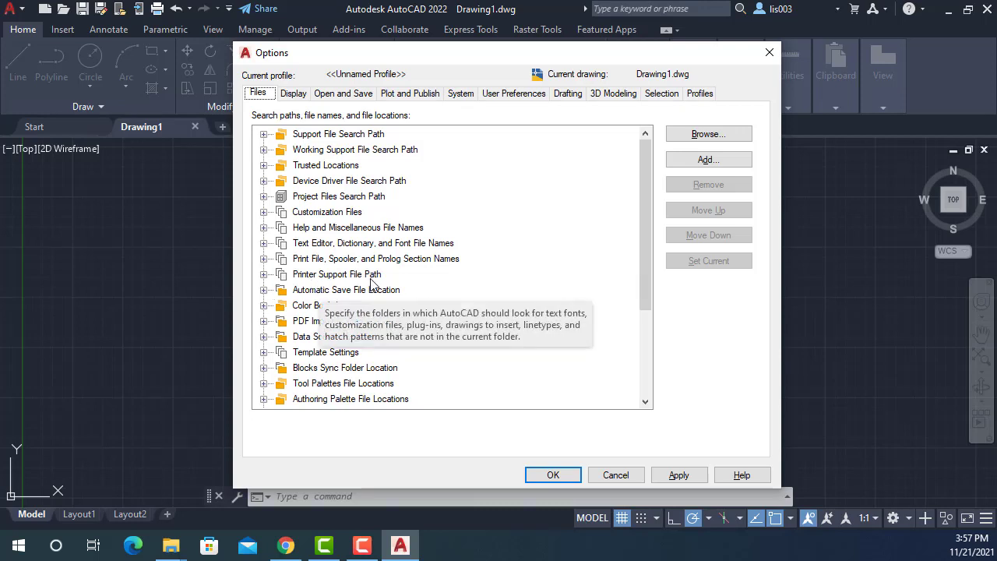
{"action": "left_click", "coordinate": [265, 275]}
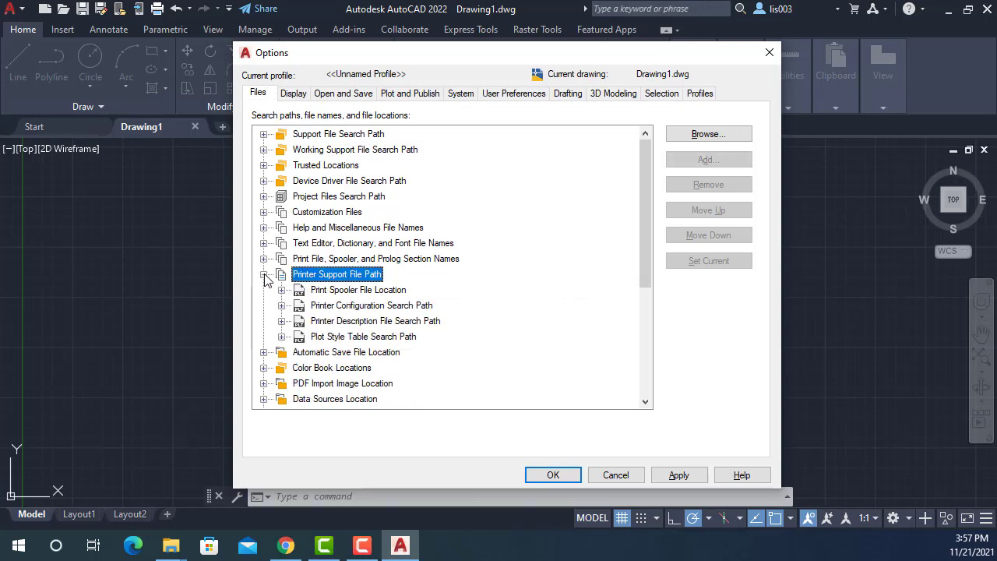
{"action": "left_click", "coordinate": [282, 336]}
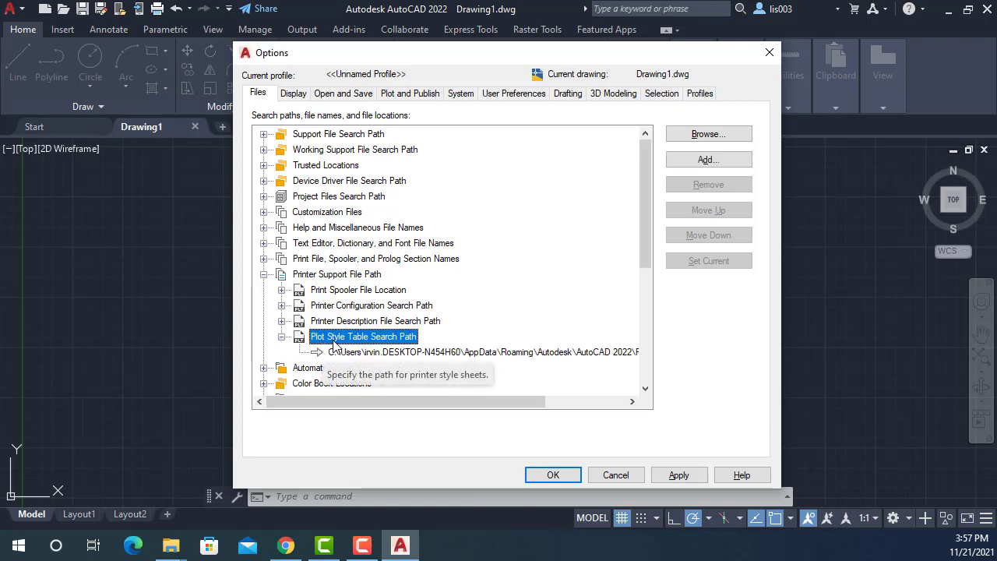
Step: Copy the full folder path listed under Plot Style Table Search Path
{"action": "left_click", "coordinate": [424, 355]}
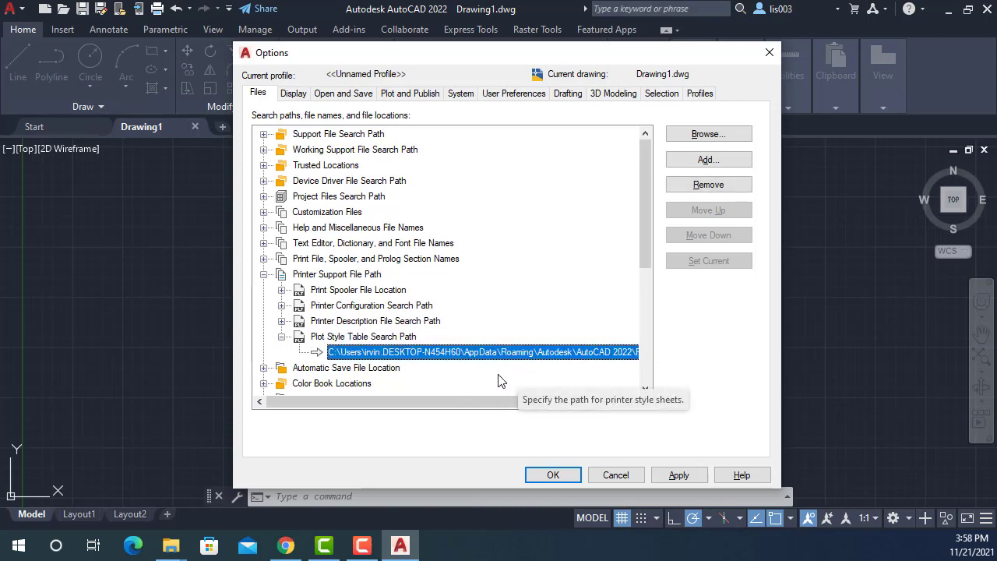
{"action": "scroll", "coordinate": [501, 377], "scroll_direction": "right", "scroll_amount": 3}
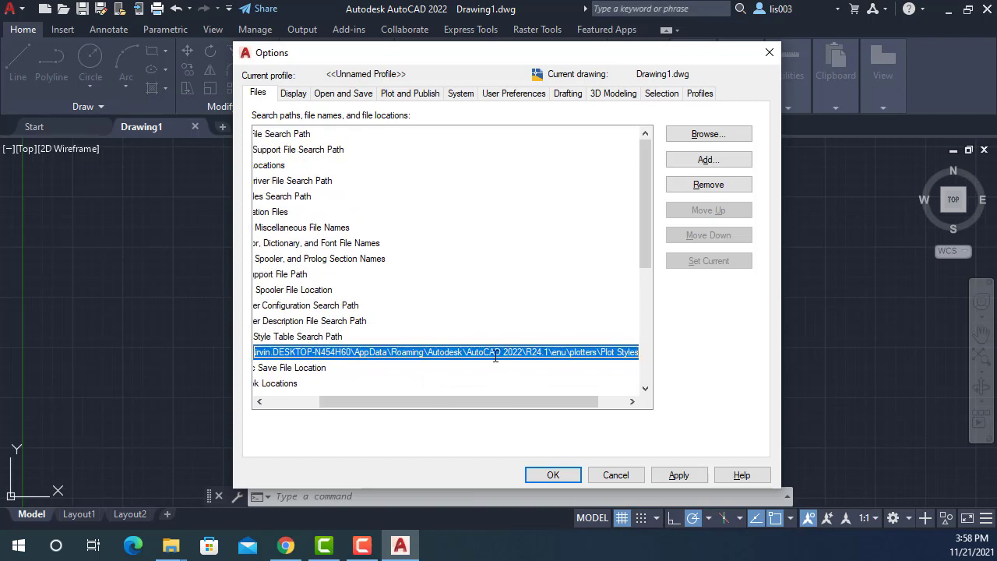
{"action": "right_click", "coordinate": [496, 355]}
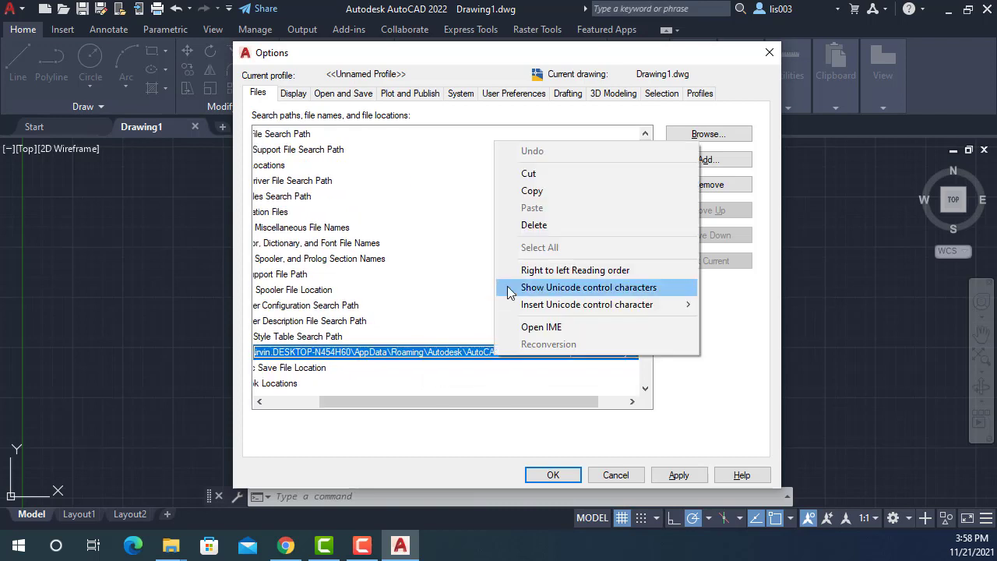
{"action": "left_click", "coordinate": [548, 190]}
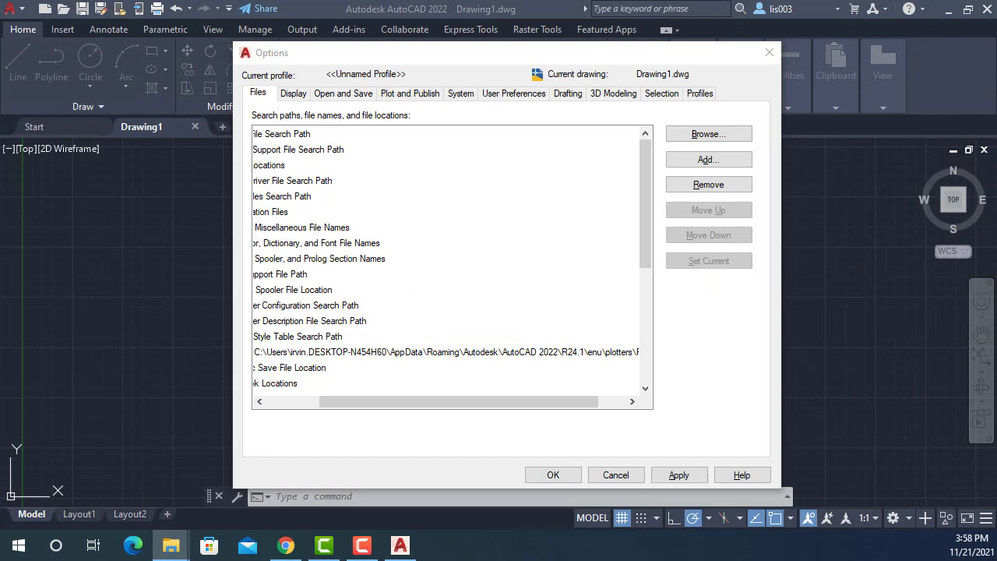
Step: Switch to File Explorer, go to the copied Plot Styles folder path and show its full address
{"action": "key", "text": "super+e"}
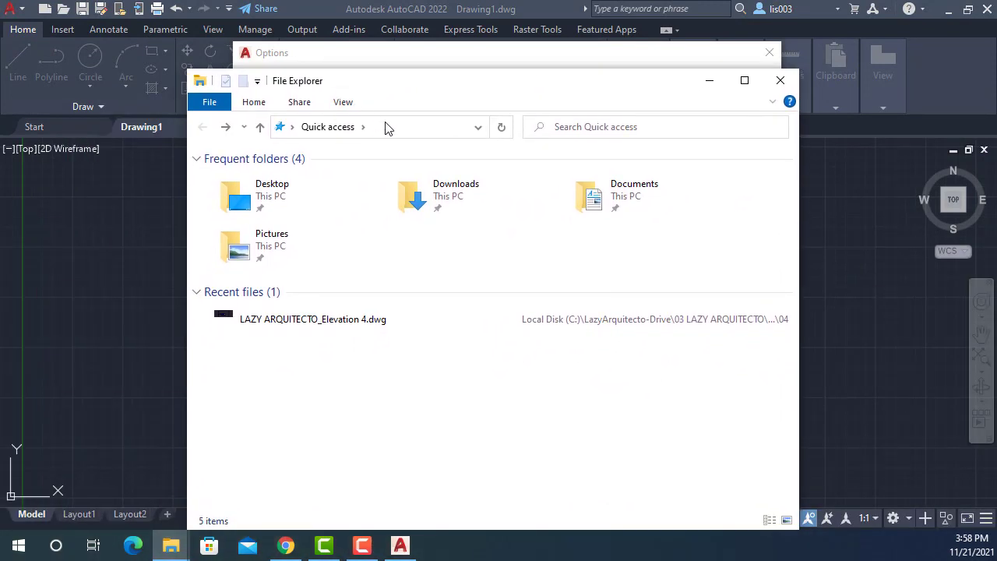
{"action": "left_click", "coordinate": [388, 129]}
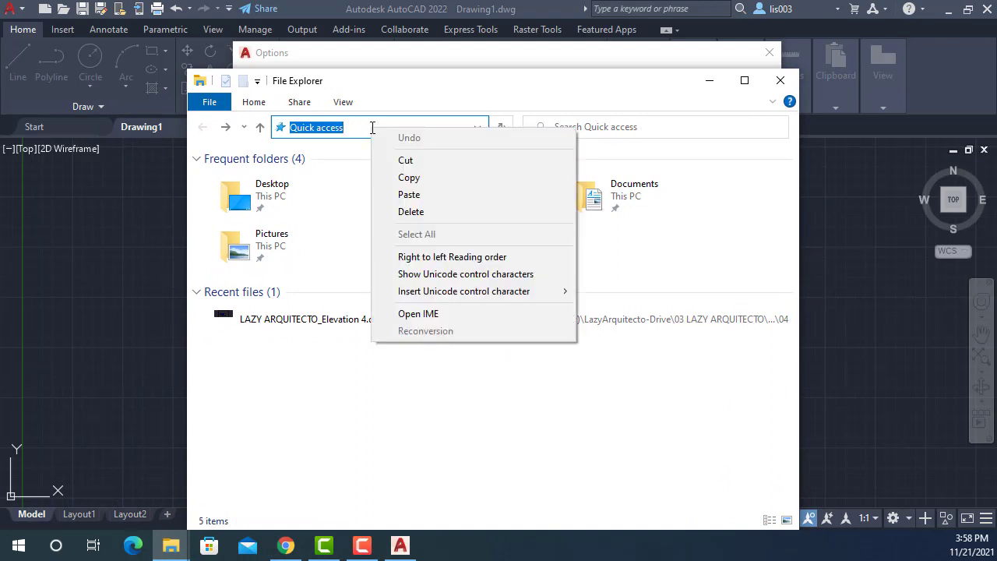
{"action": "left_click", "coordinate": [409, 195]}
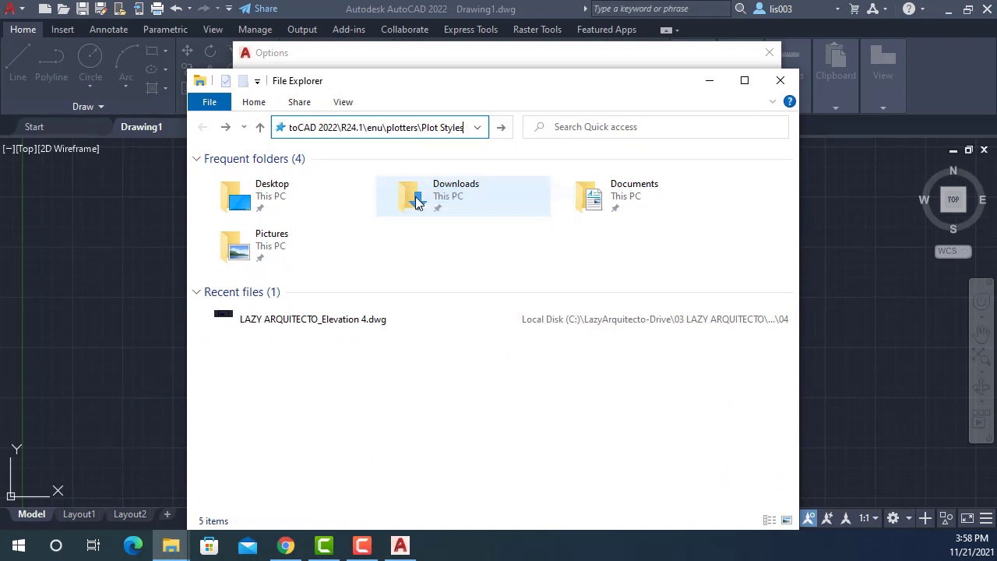
{"action": "key", "text": "Return"}
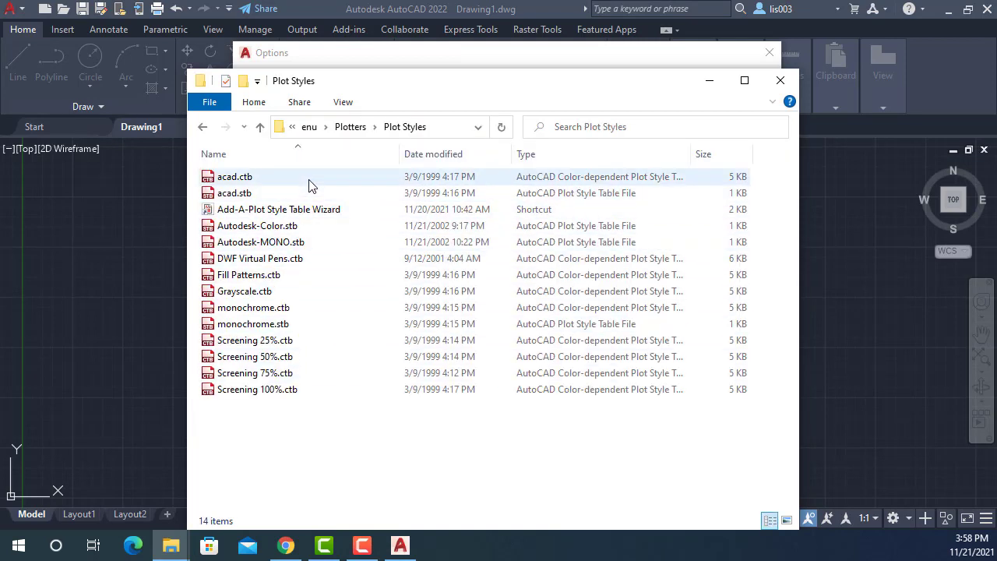
{"action": "left_click", "coordinate": [477, 127]}
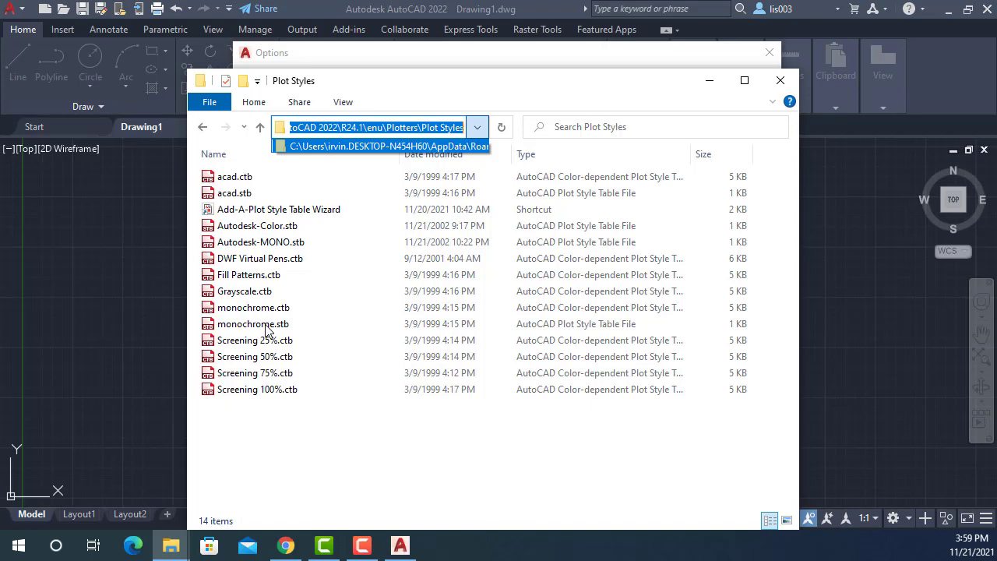
Step: Return to AutoCAD, close Options without changes and switch the drawing to Layout1
{"action": "left_click", "coordinate": [821, 267]}
{"action": "left_click", "coordinate": [616, 476]}
{"action": "left_click", "coordinate": [79, 514]}
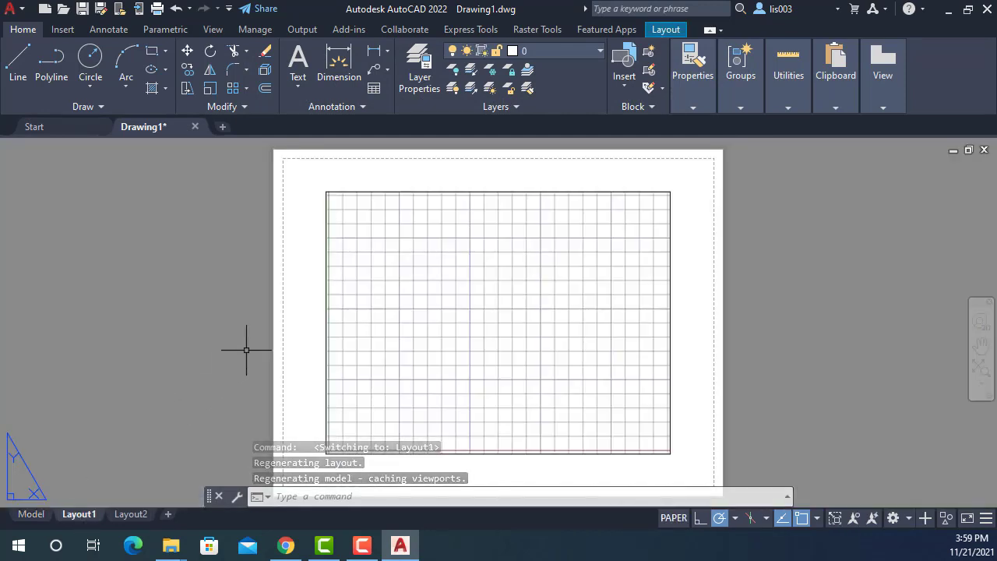
Step: Examine the plot style tables offered in the Plot dialog for Layout1 and cancel without plotting
{"action": "key", "text": "ctrl+p"}
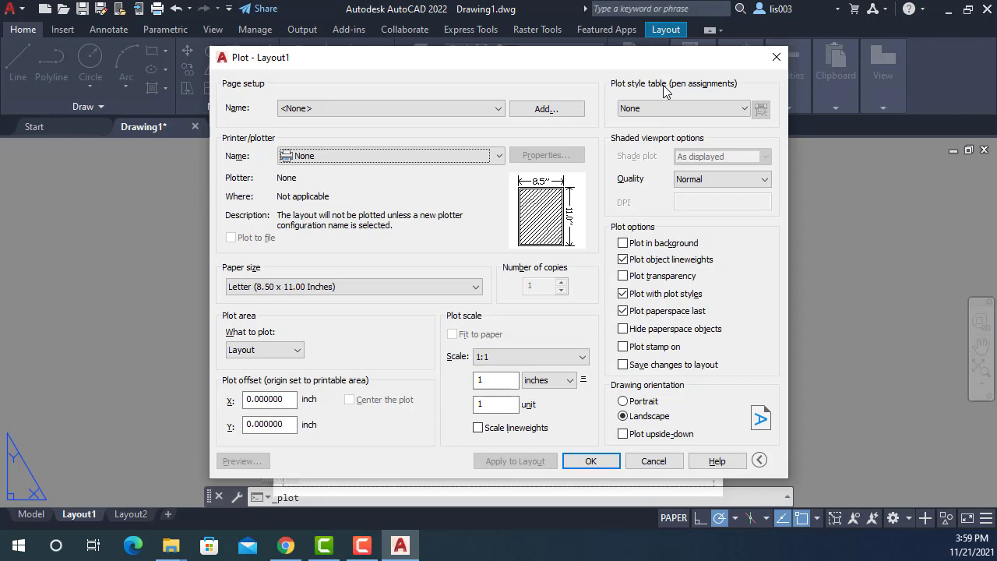
{"action": "left_click", "coordinate": [654, 109]}
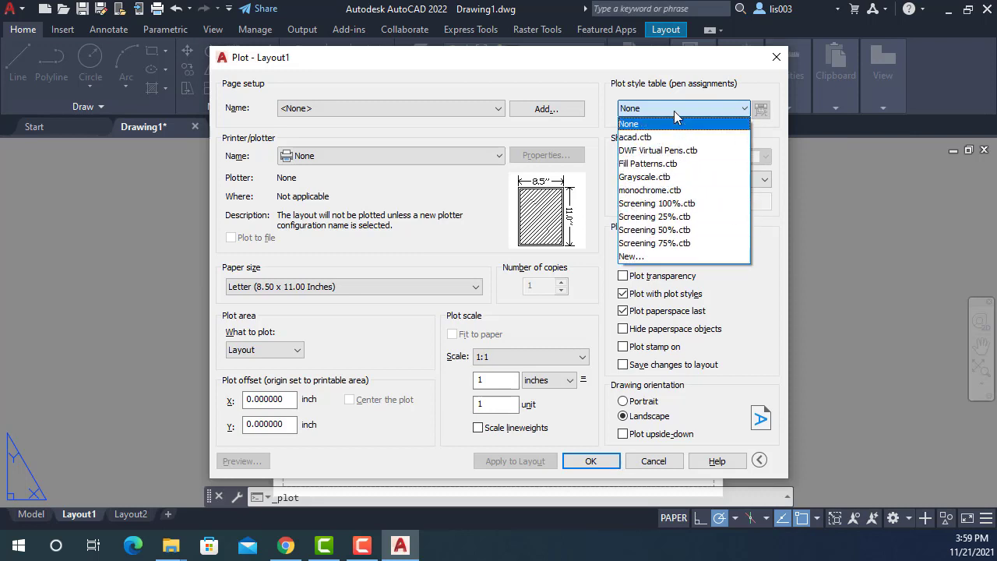
{"action": "left_click", "coordinate": [639, 468]}
{"action": "left_click", "coordinate": [638, 464]}
Step: Reopen Options and select the folder path under Printer Support File Path, Plot Style Table Search Path
{"action": "type", "text": "op"}
{"action": "key", "text": "Return"}
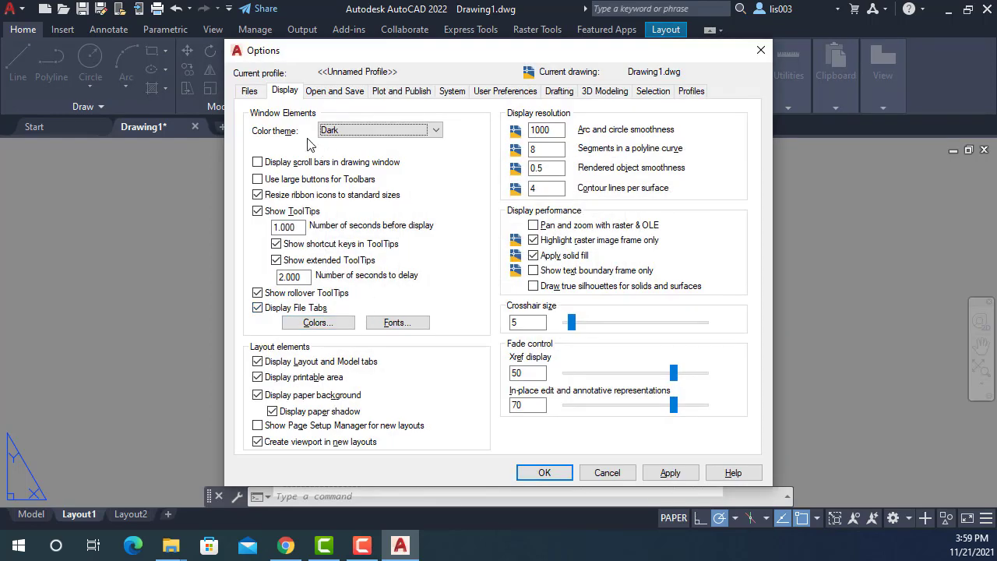
{"action": "left_click", "coordinate": [249, 92]}
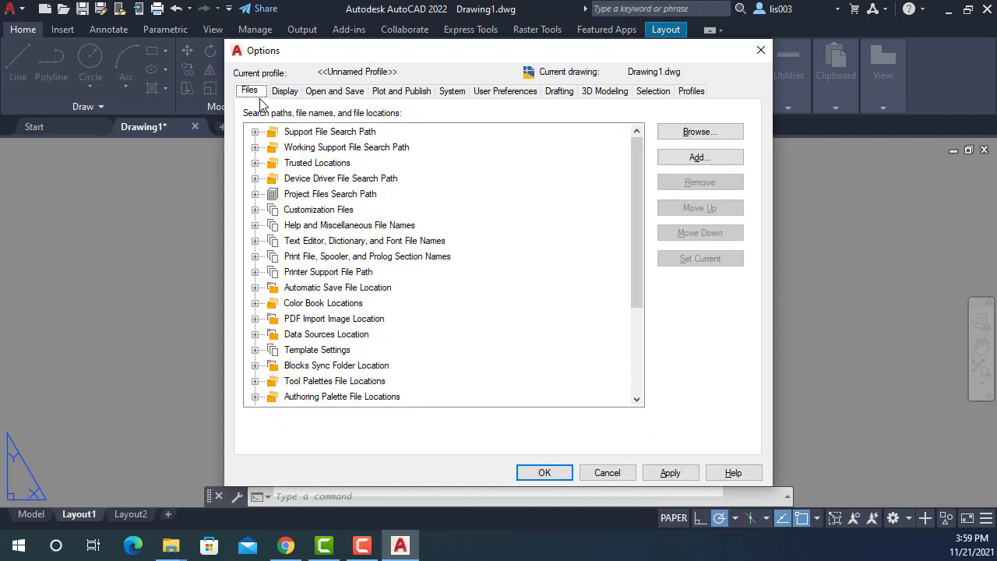
{"action": "left_click", "coordinate": [255, 272]}
{"action": "left_click", "coordinate": [273, 334]}
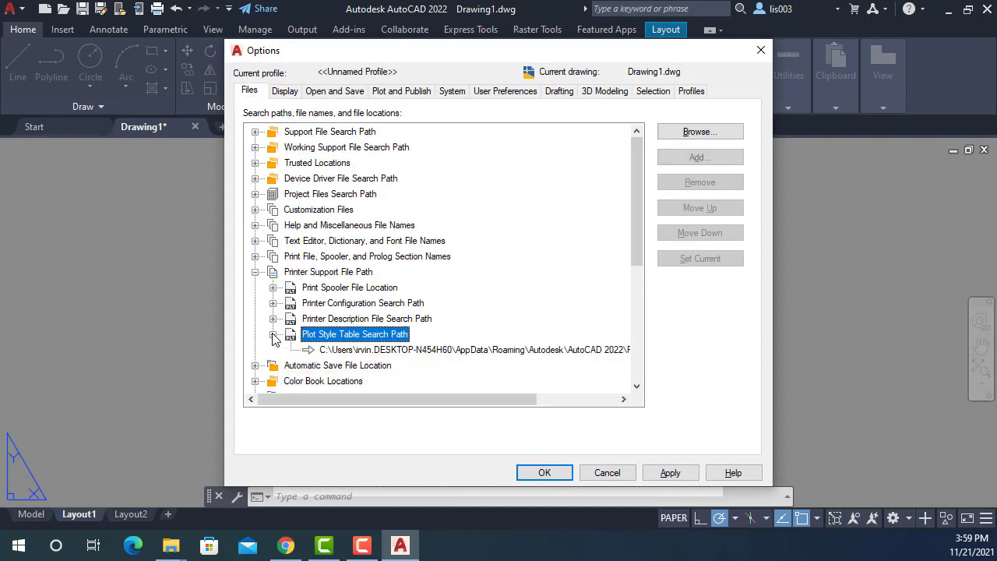
{"action": "left_click", "coordinate": [356, 349]}
{"action": "left_click", "coordinate": [481, 349]}
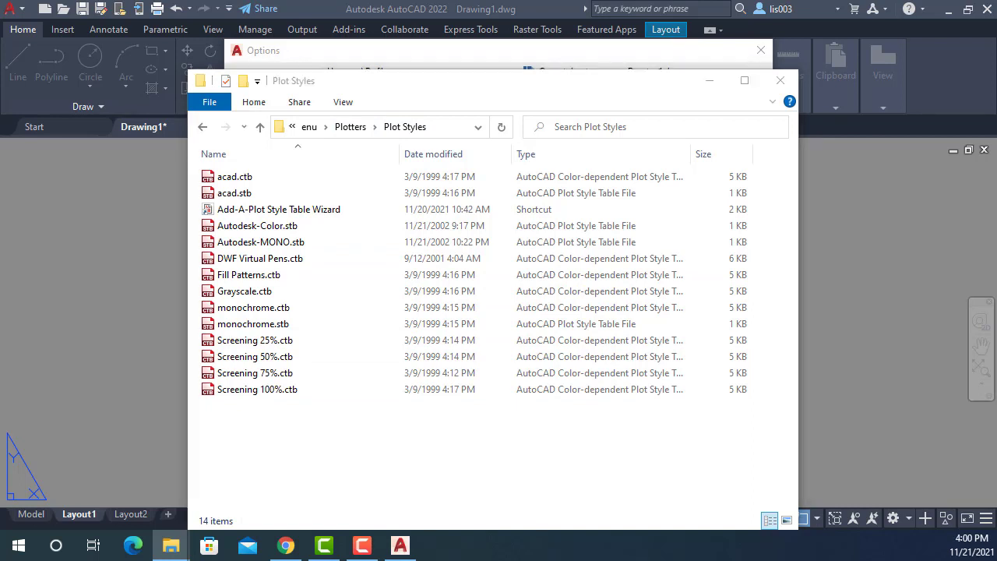
Step: Copy LazyArquitecto.ctb from the Autocad plot styles folder into AutoCAD's Plot Styles folder
{"action": "left_click_drag", "start_coordinate": [996, 177], "coordinate": [415, 66]}
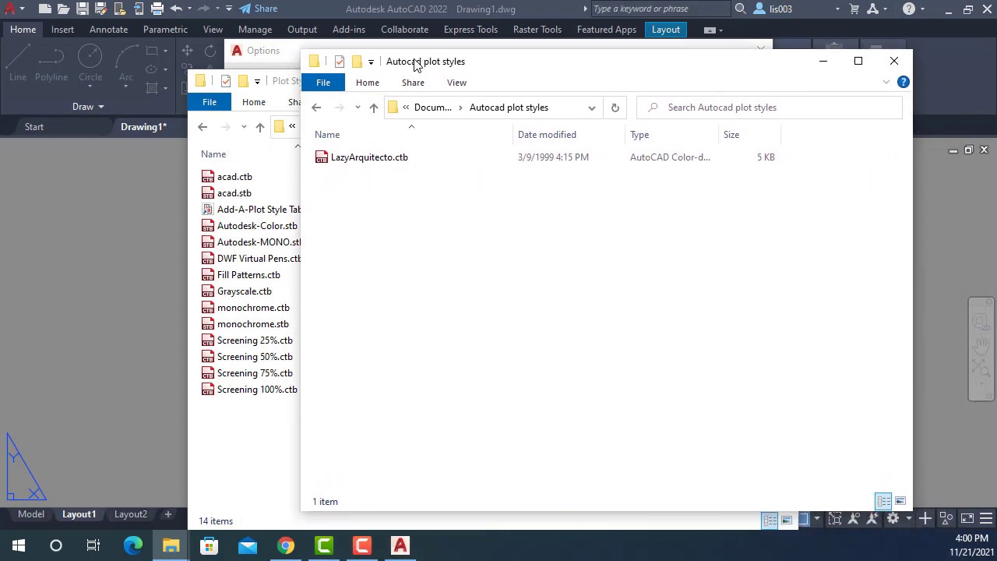
{"action": "left_click", "coordinate": [375, 162]}
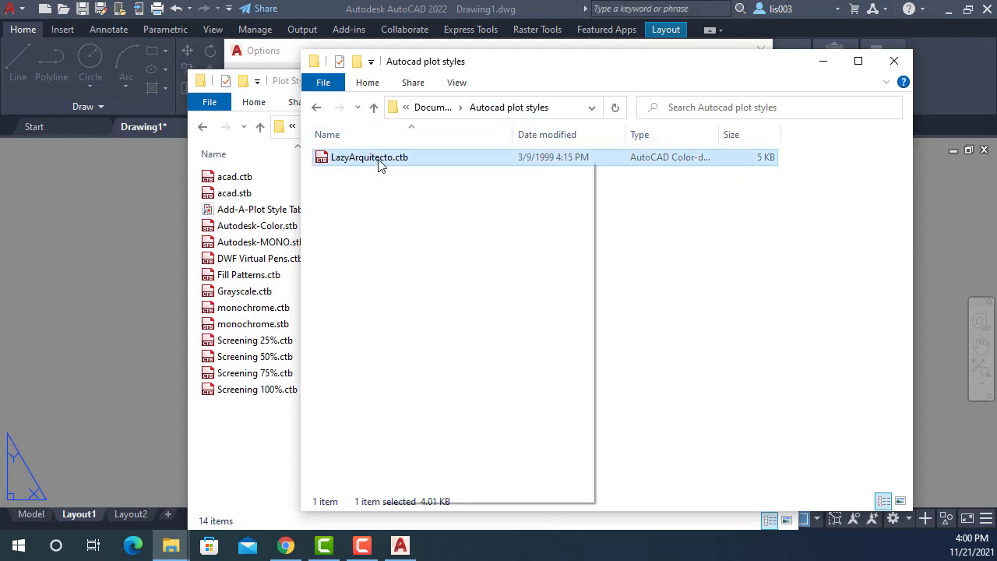
{"action": "right_click", "coordinate": [380, 165]}
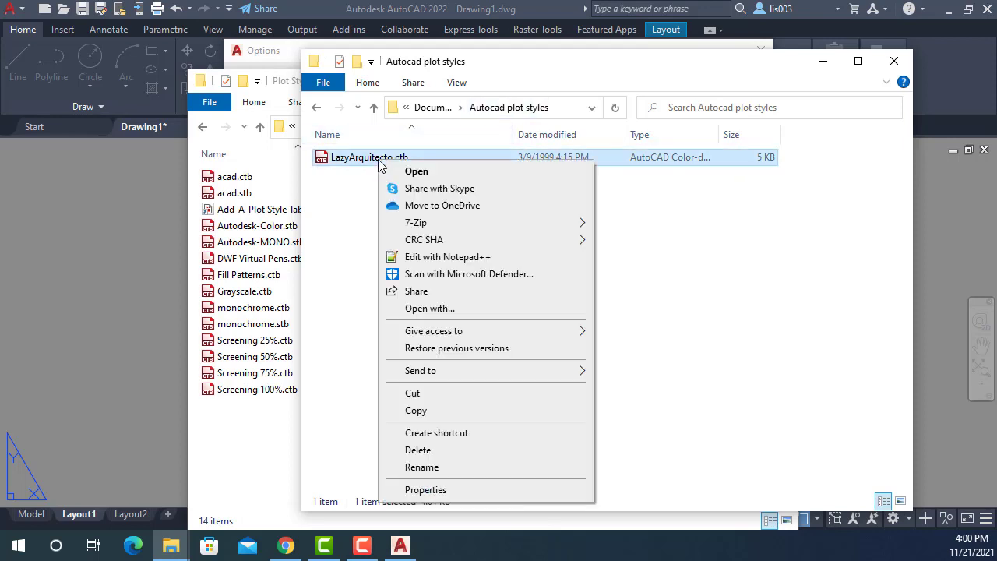
{"action": "left_click", "coordinate": [416, 410]}
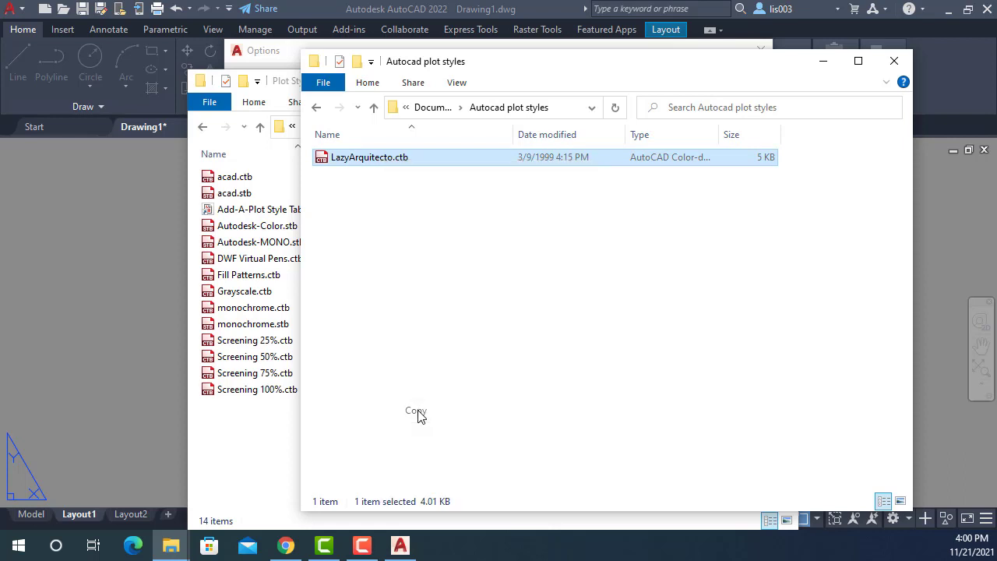
{"action": "left_click", "coordinate": [252, 437]}
{"action": "right_click", "coordinate": [252, 436]}
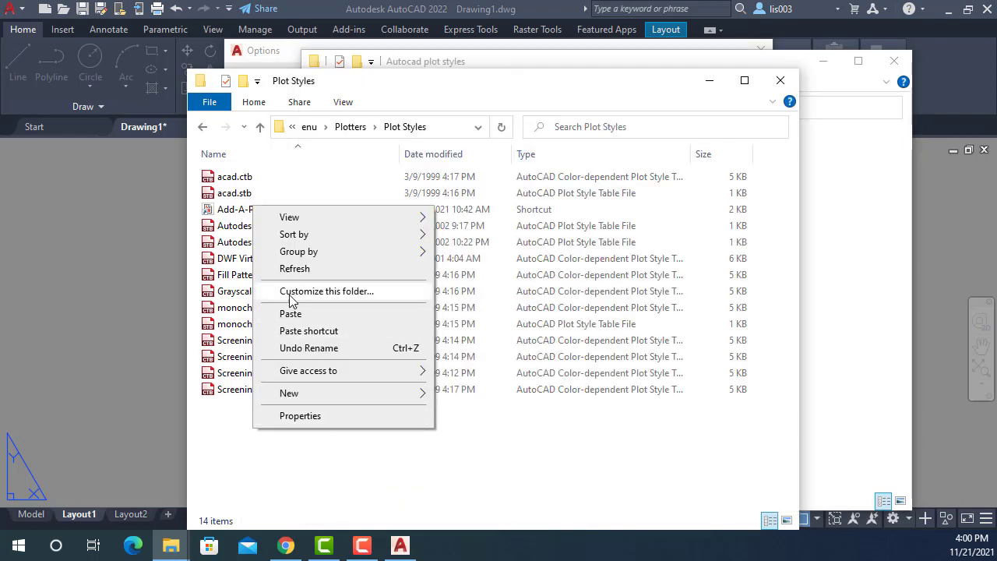
{"action": "left_click", "coordinate": [291, 314]}
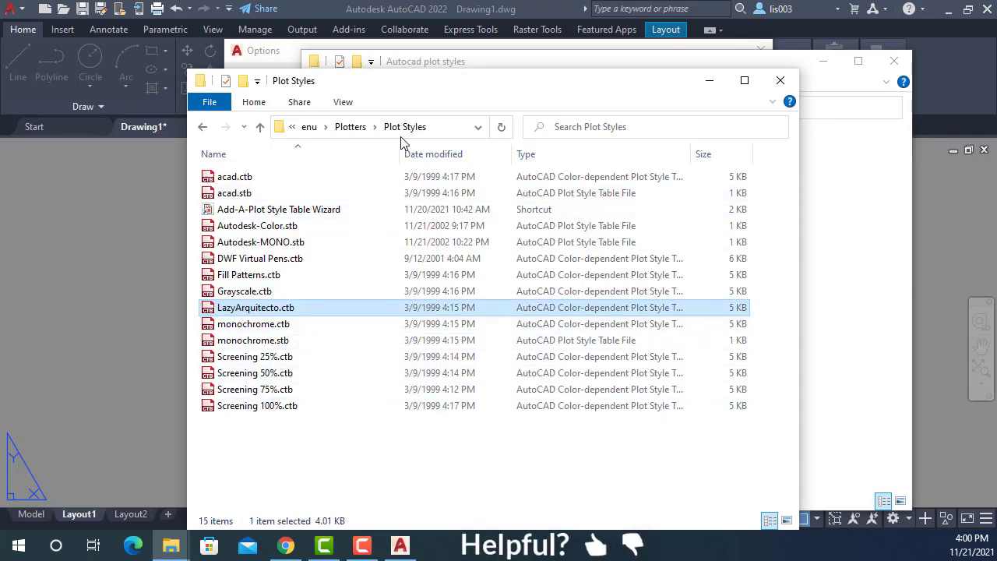
Step: Check the full address of the Plot Styles folder and minimize its window
{"action": "left_click", "coordinate": [475, 128]}
{"action": "left_click", "coordinate": [476, 128]}
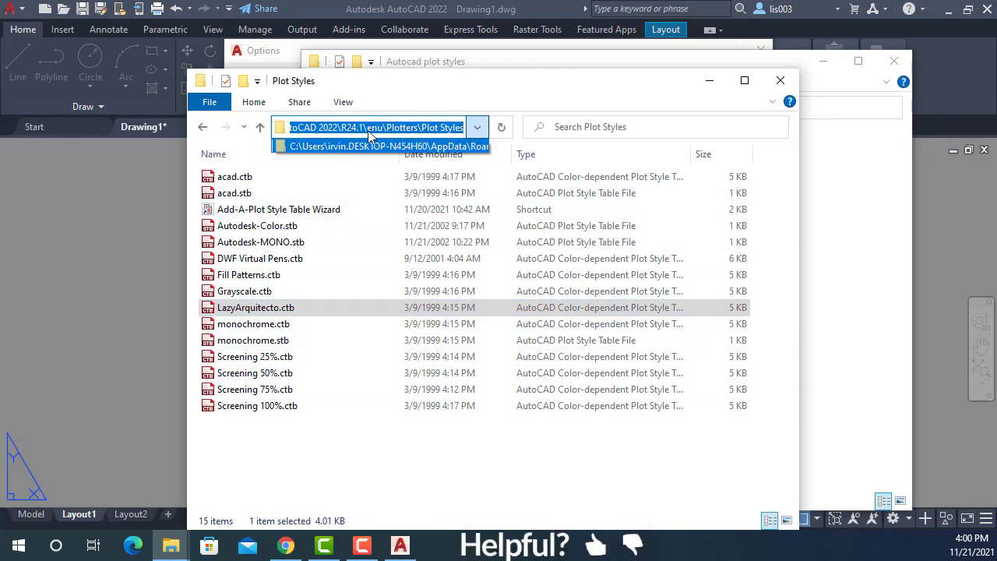
{"action": "left_click", "coordinate": [343, 465]}
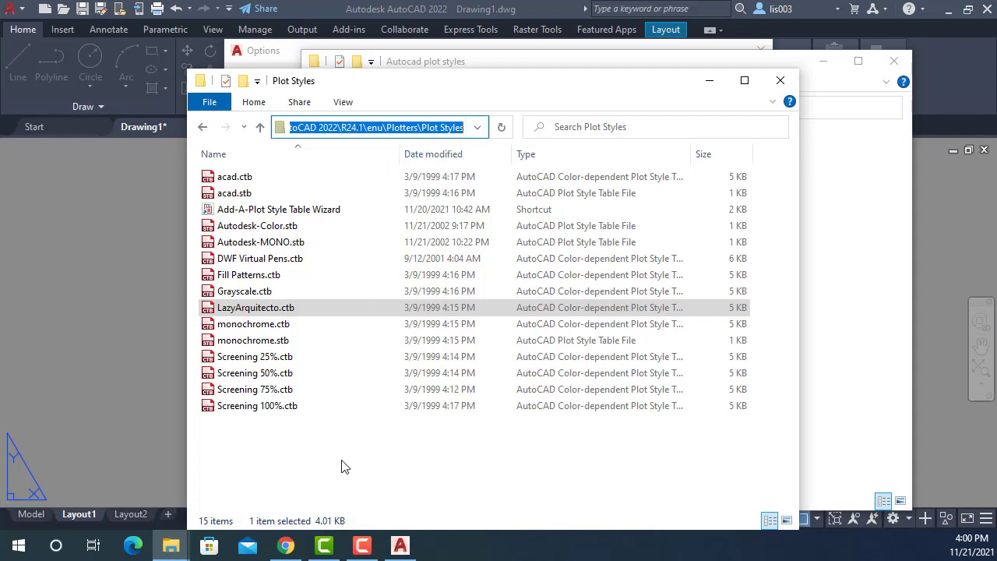
{"action": "left_click", "coordinate": [342, 466]}
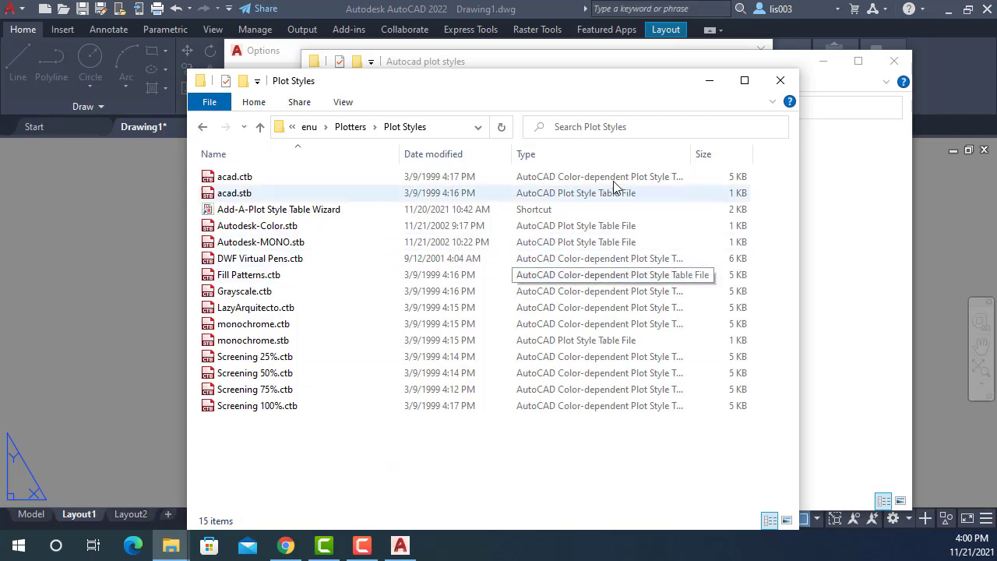
{"action": "left_click", "coordinate": [708, 84]}
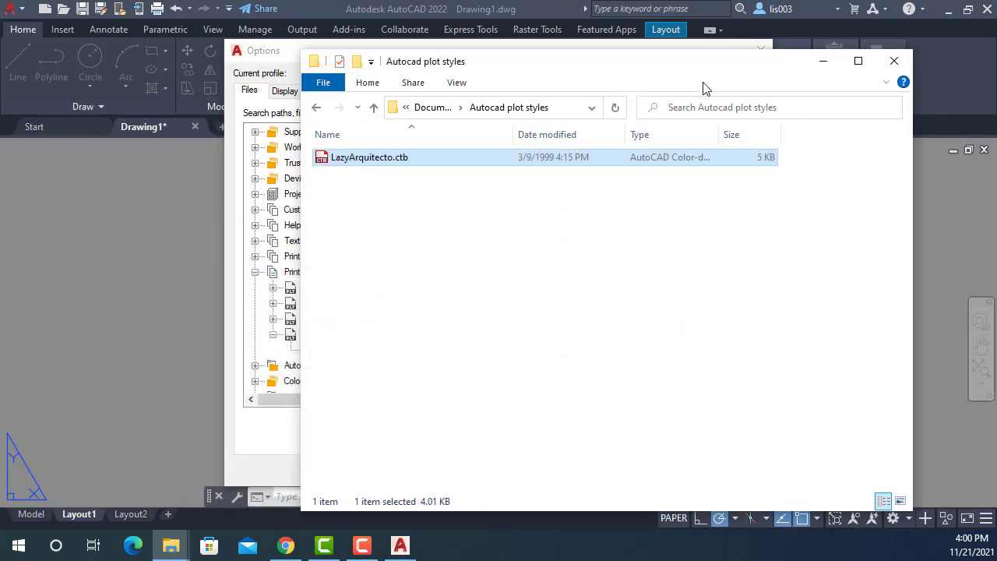
Step: Copy the full address of the Autocad plot styles folder in File Explorer
{"action": "left_click_drag", "start_coordinate": [717, 69], "coordinate": [702, 72]}
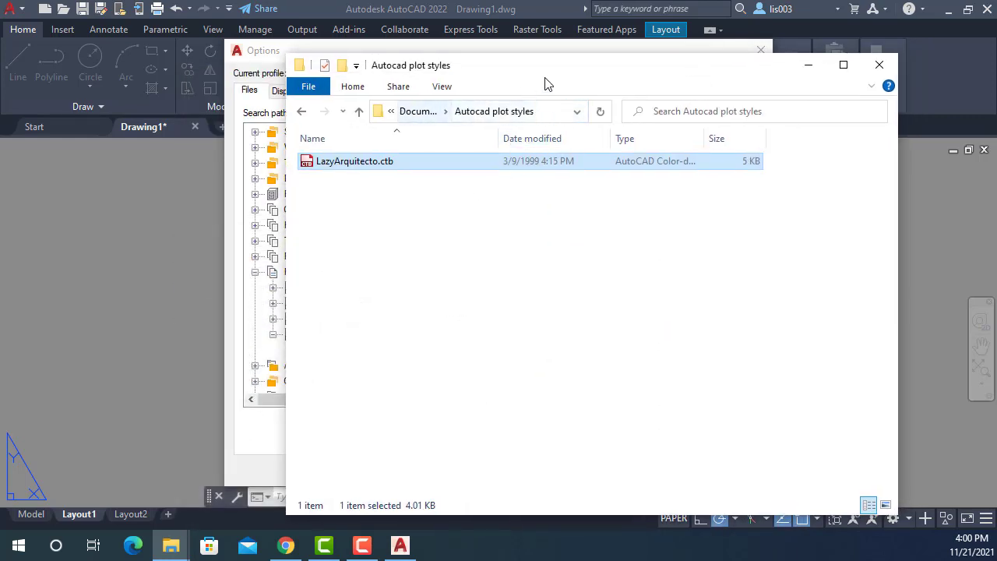
{"action": "left_click_drag", "start_coordinate": [555, 70], "coordinate": [491, 53]}
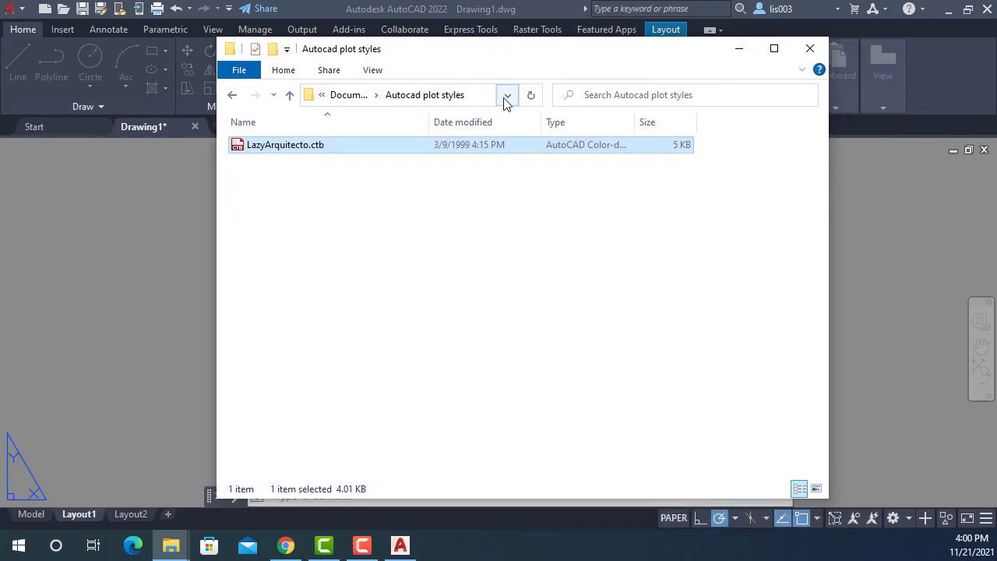
{"action": "left_click", "coordinate": [508, 98]}
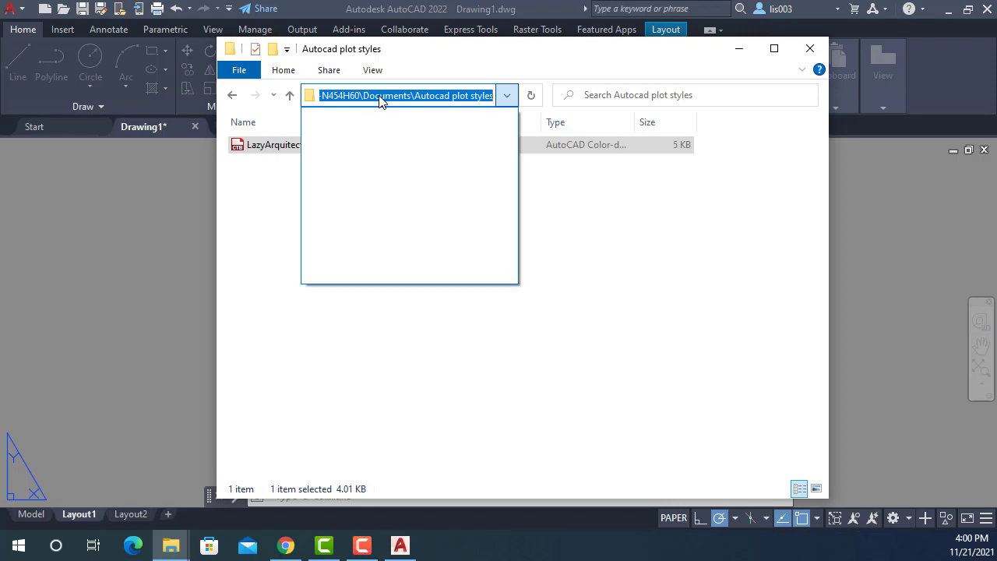
{"action": "left_click", "coordinate": [505, 96]}
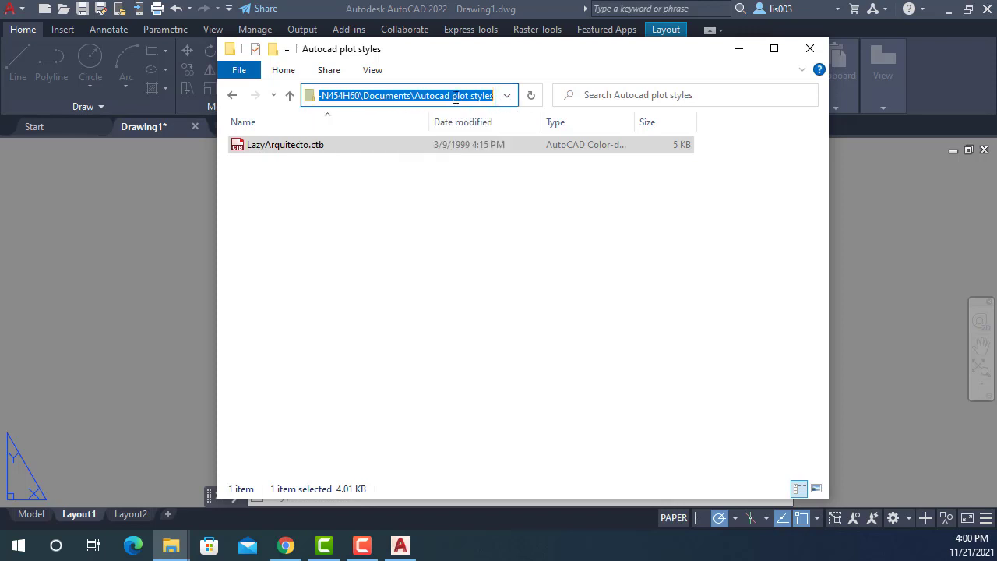
{"action": "right_click", "coordinate": [456, 98]}
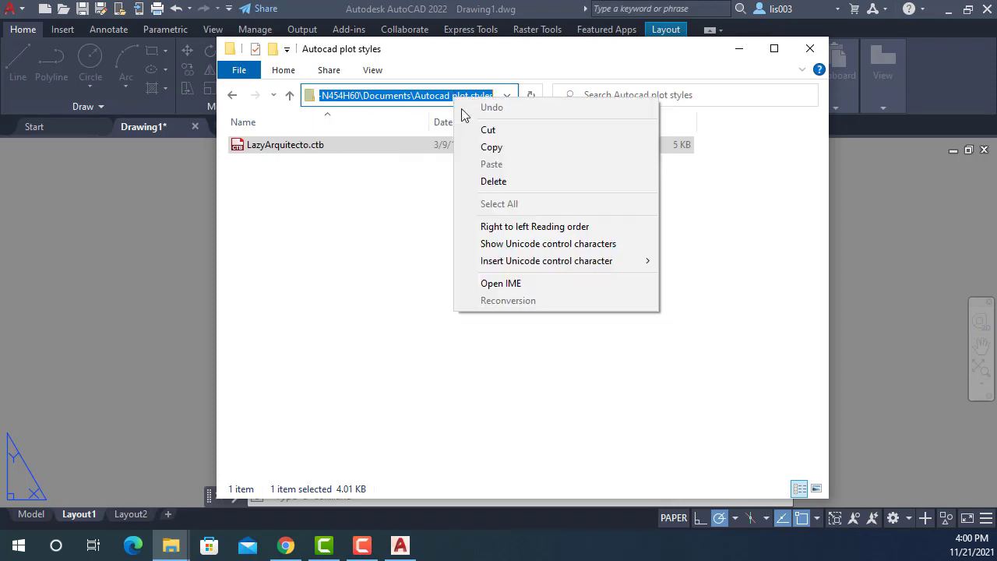
{"action": "left_click", "coordinate": [493, 148]}
{"action": "left_click", "coordinate": [305, 198]}
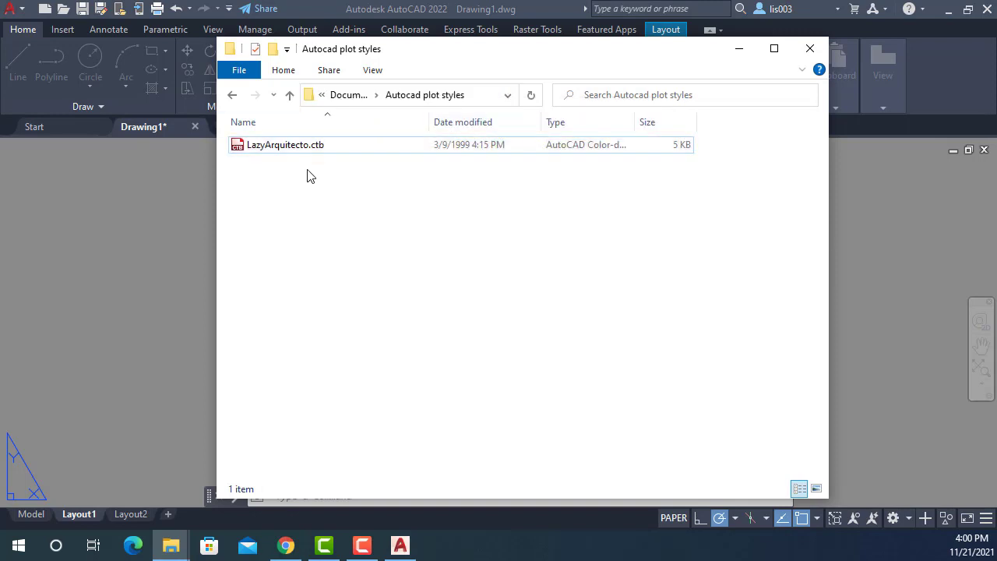
Step: Go up to the Documents folder, reopen Autocad plot styles and minimize its window
{"action": "left_click", "coordinate": [357, 97]}
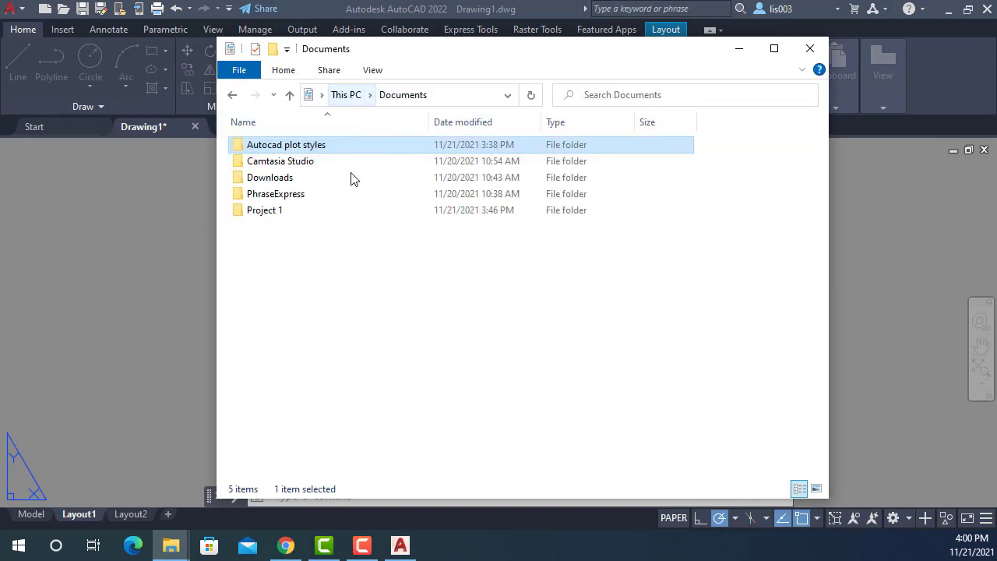
{"action": "double_click", "coordinate": [296, 148]}
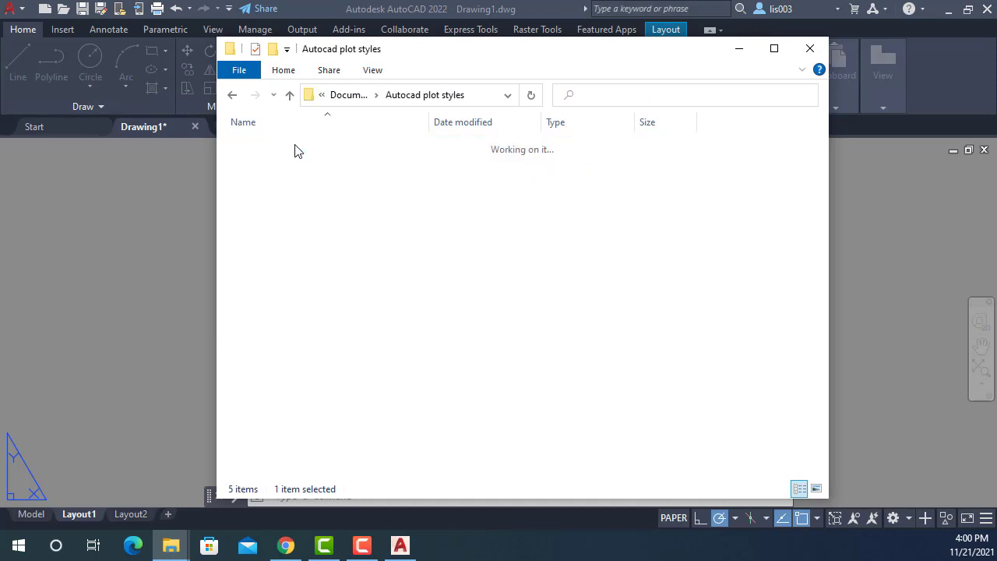
{"action": "left_click", "coordinate": [739, 49]}
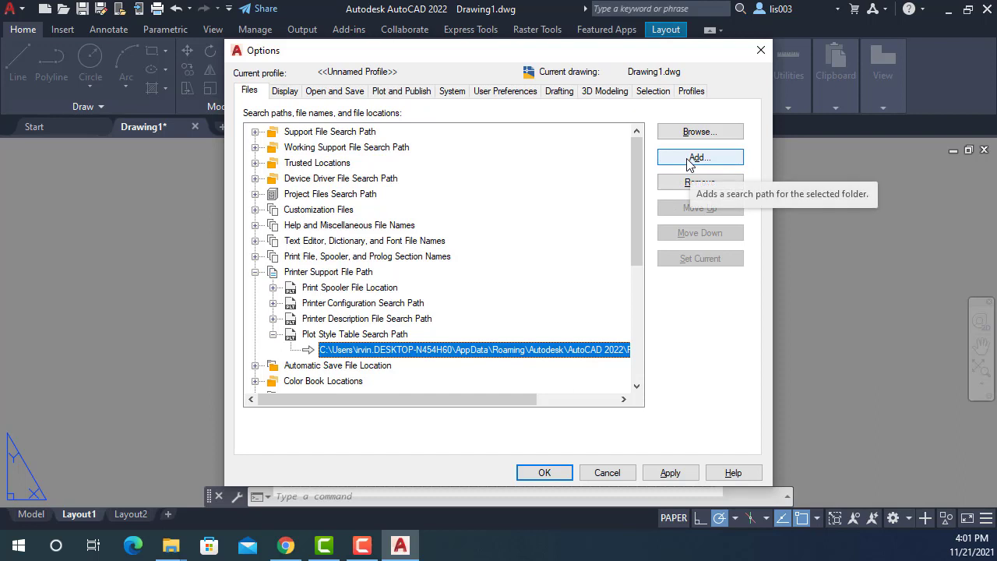
Step: Add the copied Documents\Autocad plot styles address under Plot Style Table Search Path and move it above the AppData path
{"action": "left_click", "coordinate": [390, 335]}
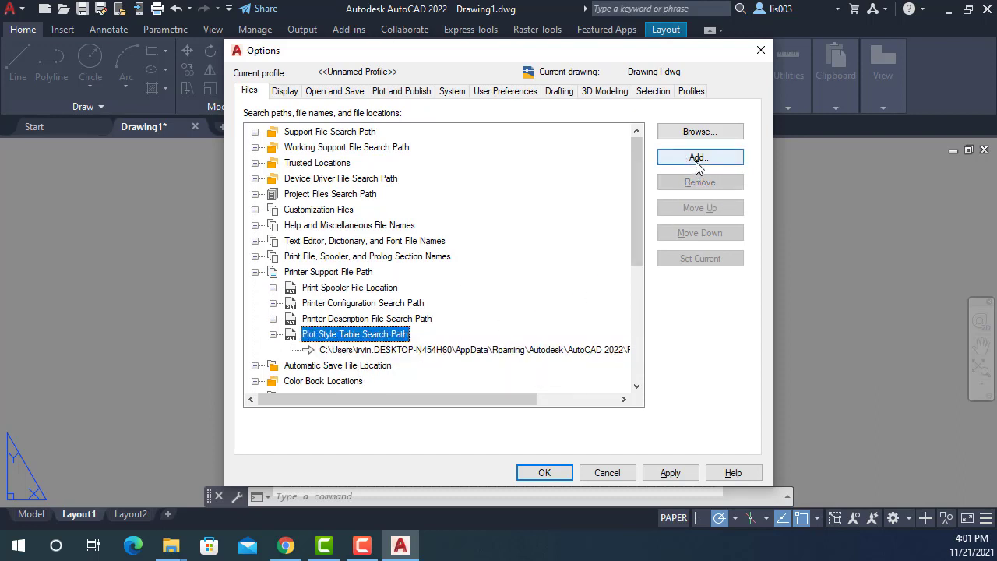
{"action": "left_click", "coordinate": [695, 162]}
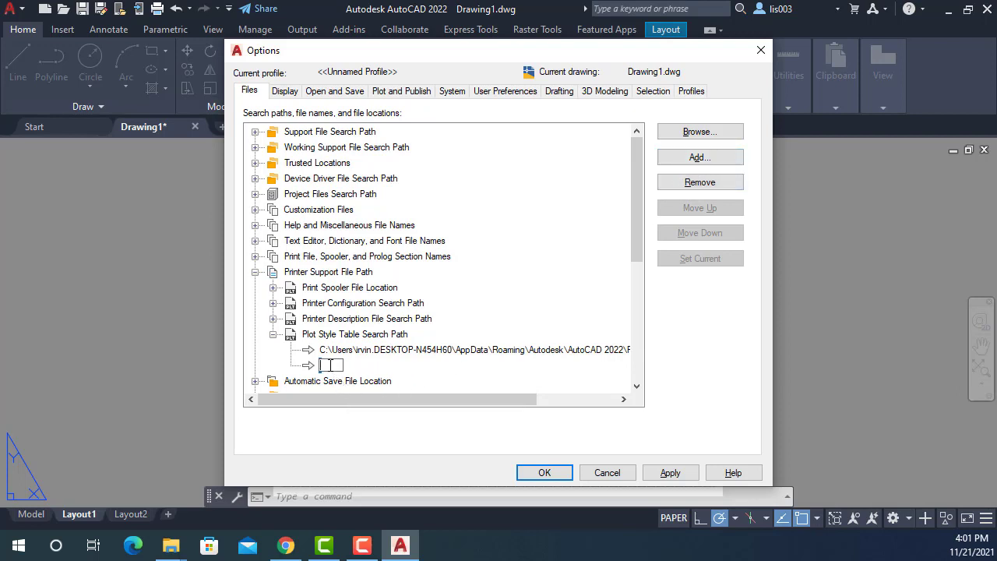
{"action": "right_click", "coordinate": [329, 365]}
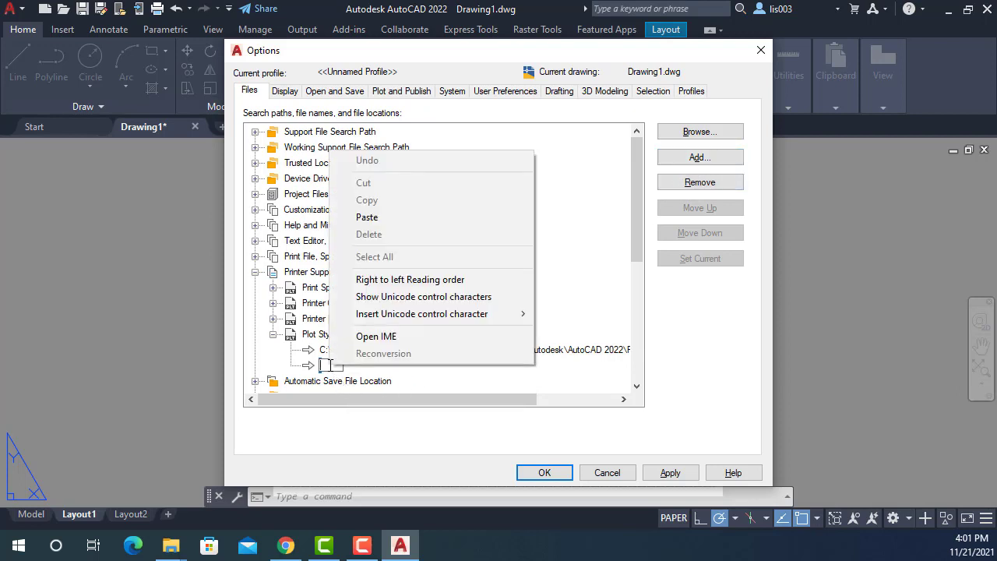
{"action": "left_click", "coordinate": [399, 219]}
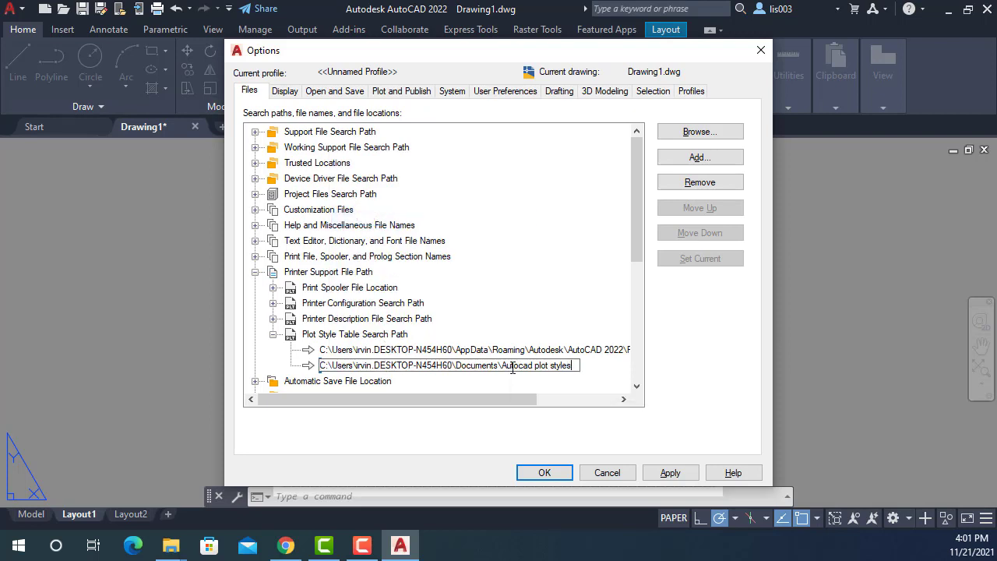
{"action": "key", "text": "Return"}
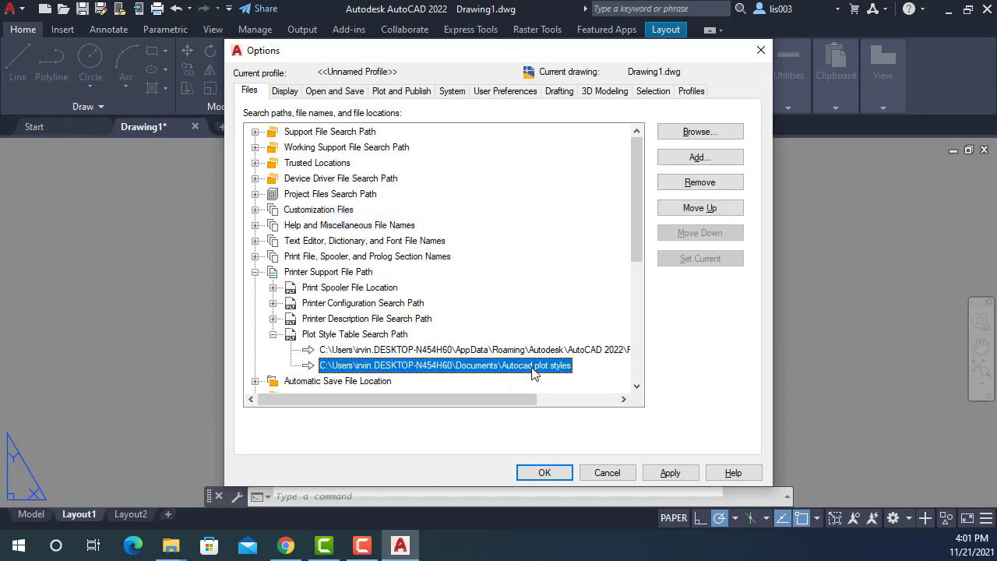
{"action": "left_click", "coordinate": [688, 204]}
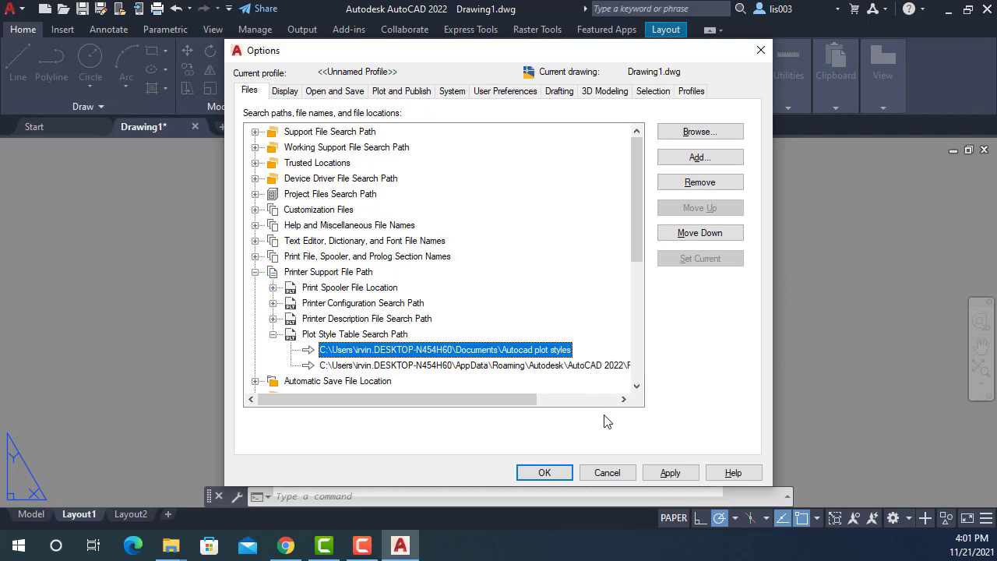
Step: Review both plot style table search paths, and apply the changes and close Options
{"action": "left_click", "coordinate": [540, 366]}
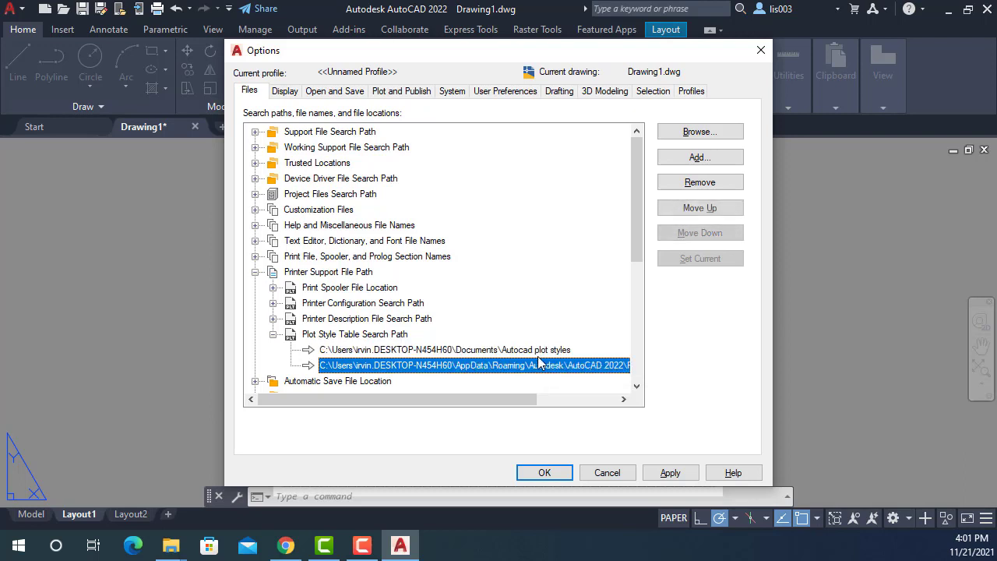
{"action": "left_click", "coordinate": [539, 366]}
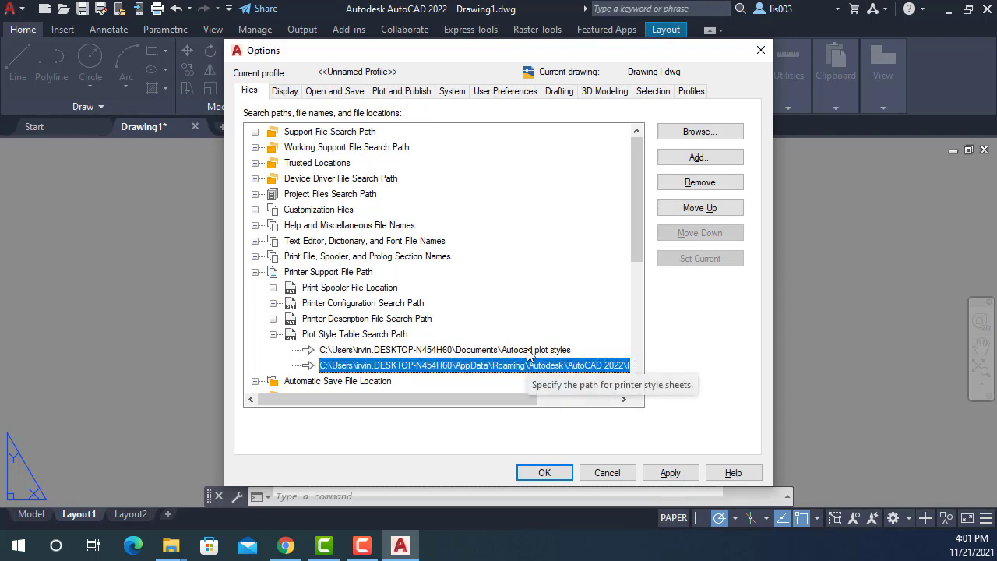
{"action": "left_click", "coordinate": [561, 366]}
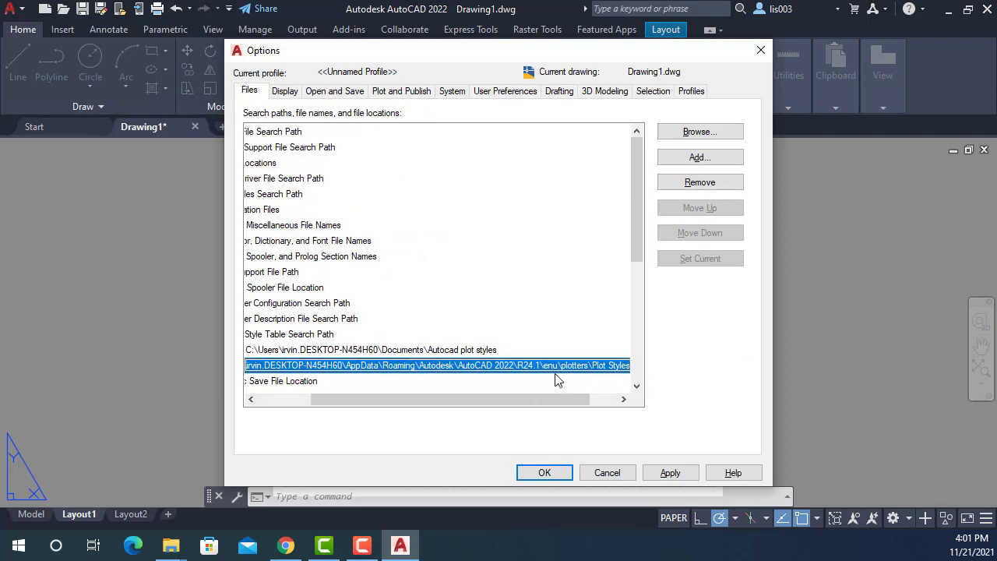
{"action": "left_click", "coordinate": [456, 352]}
{"action": "left_click", "coordinate": [475, 365]}
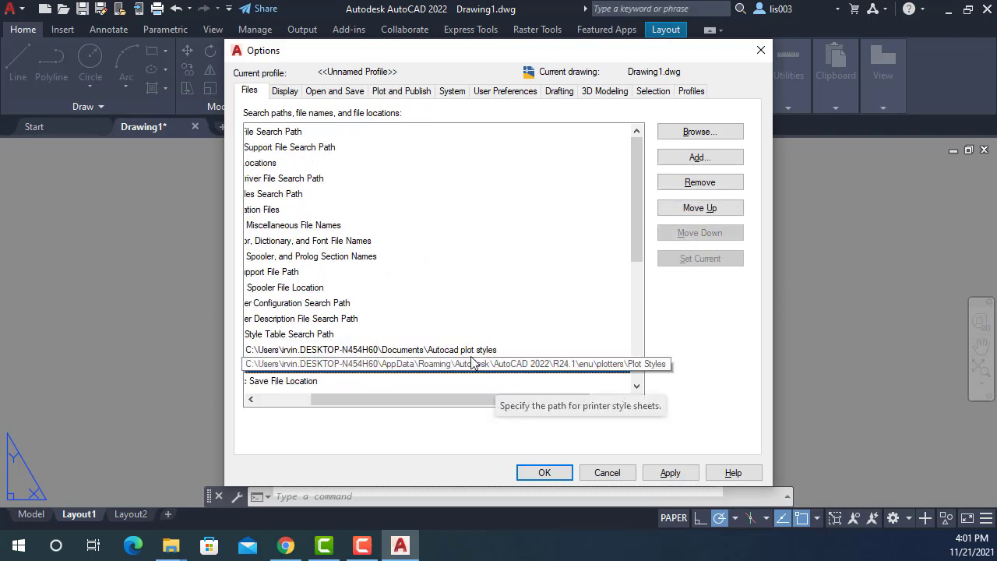
{"action": "left_click", "coordinate": [446, 350]}
{"action": "left_click_drag", "start_coordinate": [316, 399], "coordinate": [262, 399]}
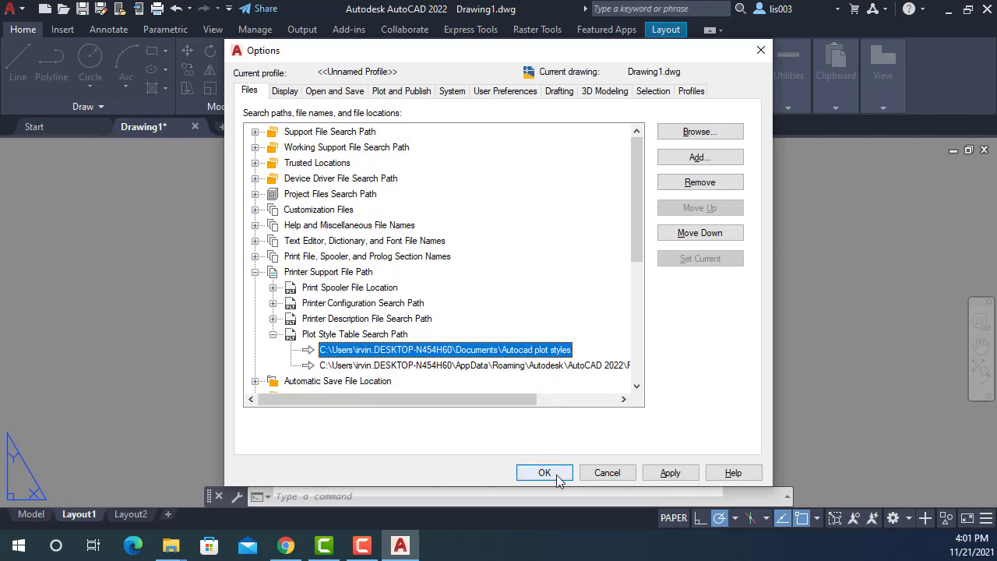
{"action": "left_click", "coordinate": [670, 473]}
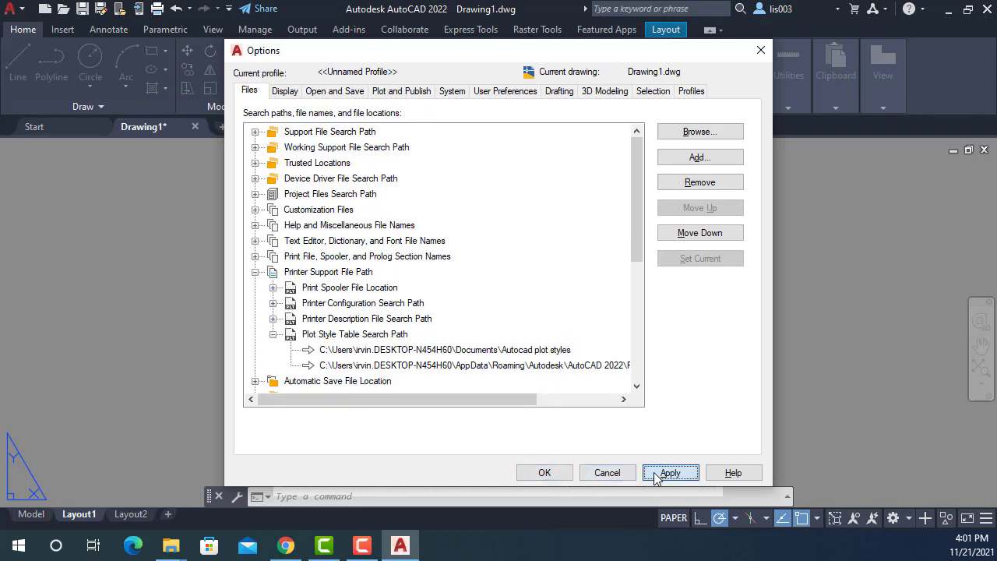
{"action": "left_click", "coordinate": [544, 472]}
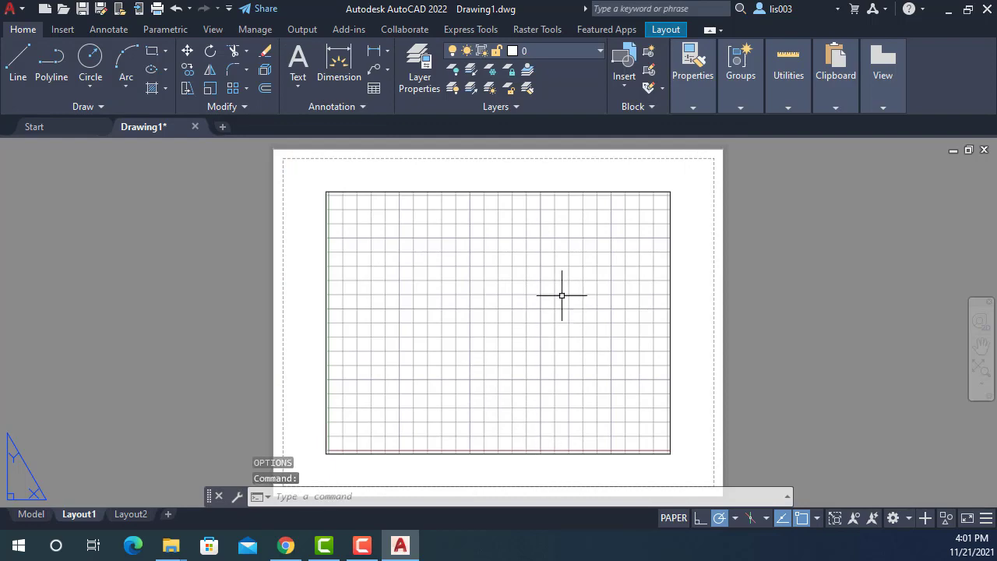
Step: Choose LazyArquitecto.ctb as the plot style table in the Plot dialog for Layout1 and cancel without plotting
{"action": "key", "text": "ctrl+p"}
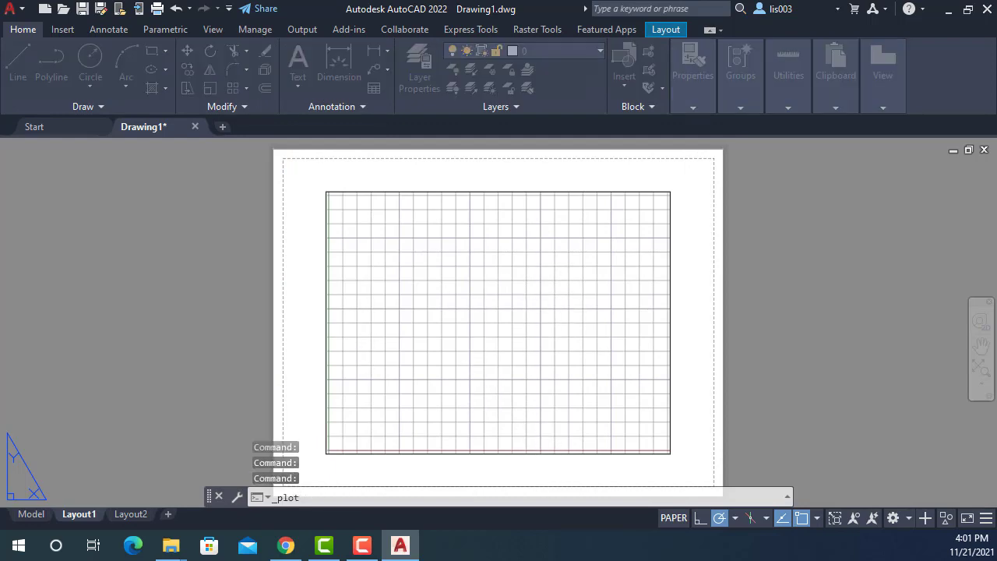
{"action": "left_click", "coordinate": [659, 108]}
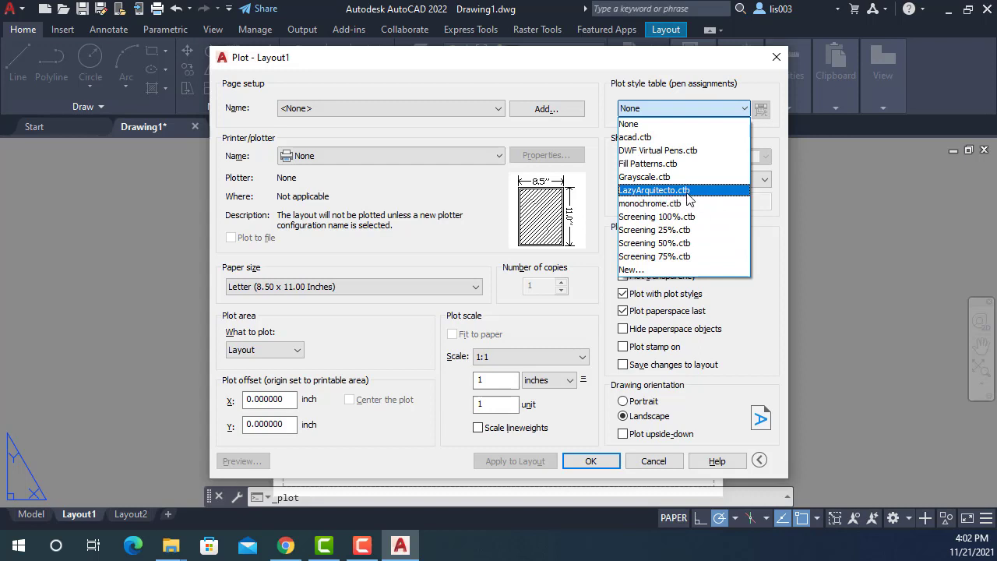
{"action": "left_click", "coordinate": [687, 194]}
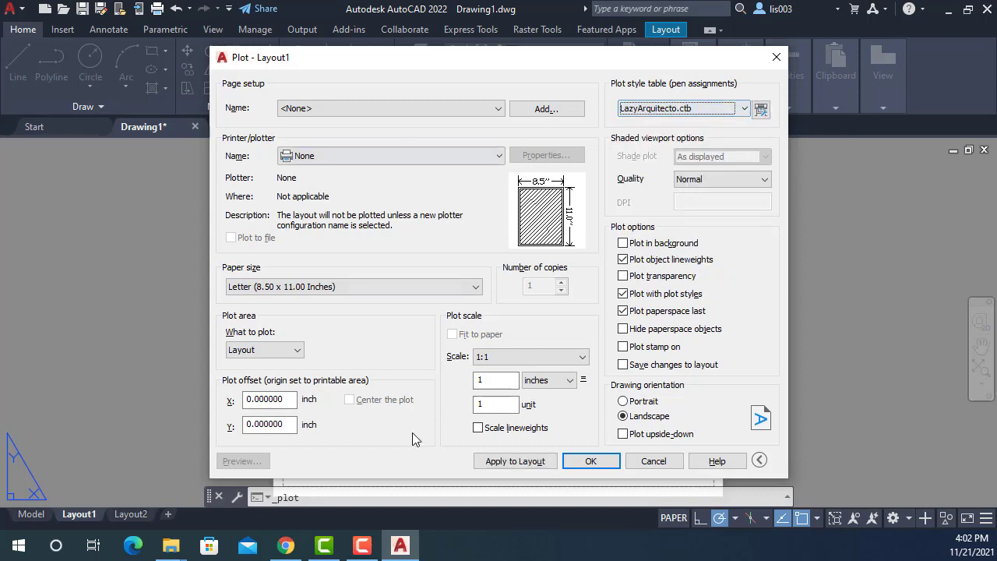
{"action": "left_click", "coordinate": [644, 464]}
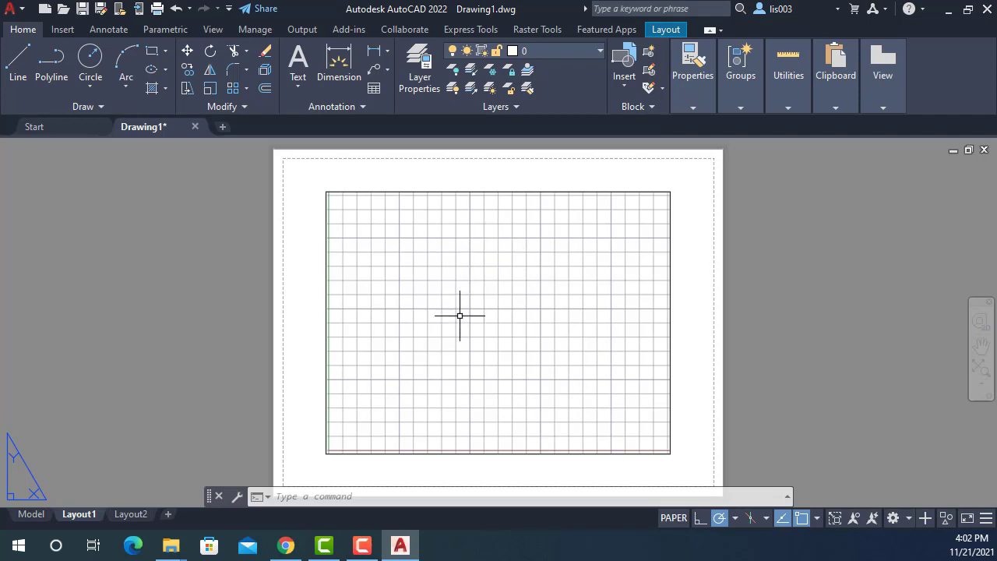
Step: Inspect the Layout1 sheet and the model space view, ending on Layout1
{"action": "scroll", "coordinate": [459, 317], "scroll_direction": "up", "scroll_amount": 2}
{"action": "scroll", "coordinate": [423, 351], "scroll_direction": "up", "scroll_amount": 3}
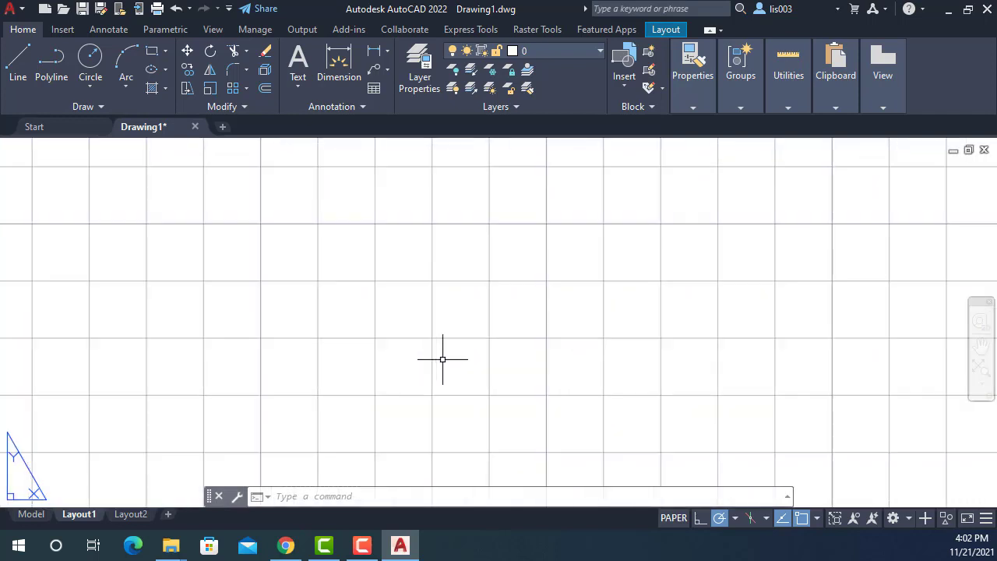
{"action": "scroll", "coordinate": [446, 356], "scroll_direction": "down", "scroll_amount": 5}
{"action": "scroll", "coordinate": [425, 308], "scroll_direction": "up", "scroll_amount": 2}
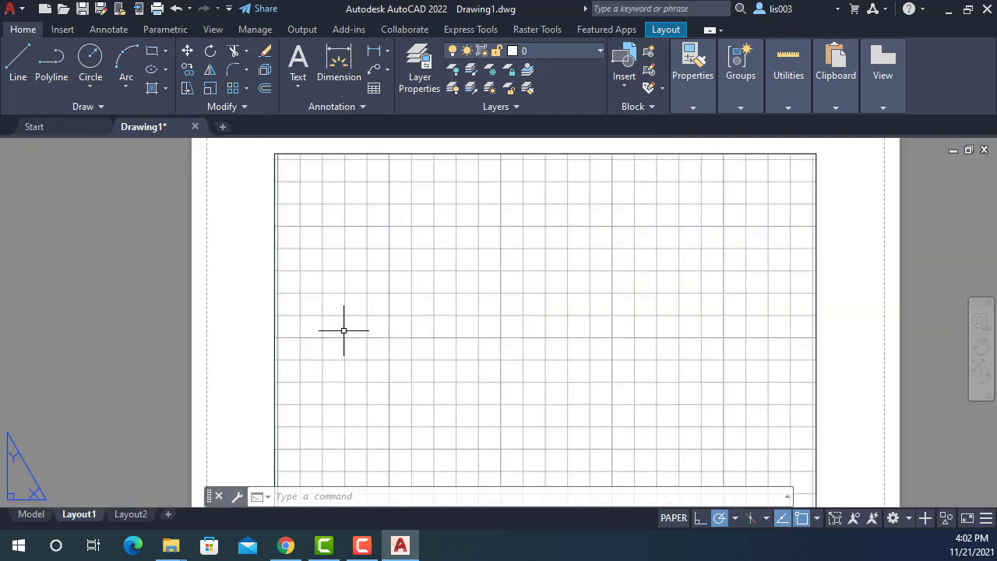
{"action": "scroll", "coordinate": [546, 289], "scroll_direction": "up", "scroll_amount": 3}
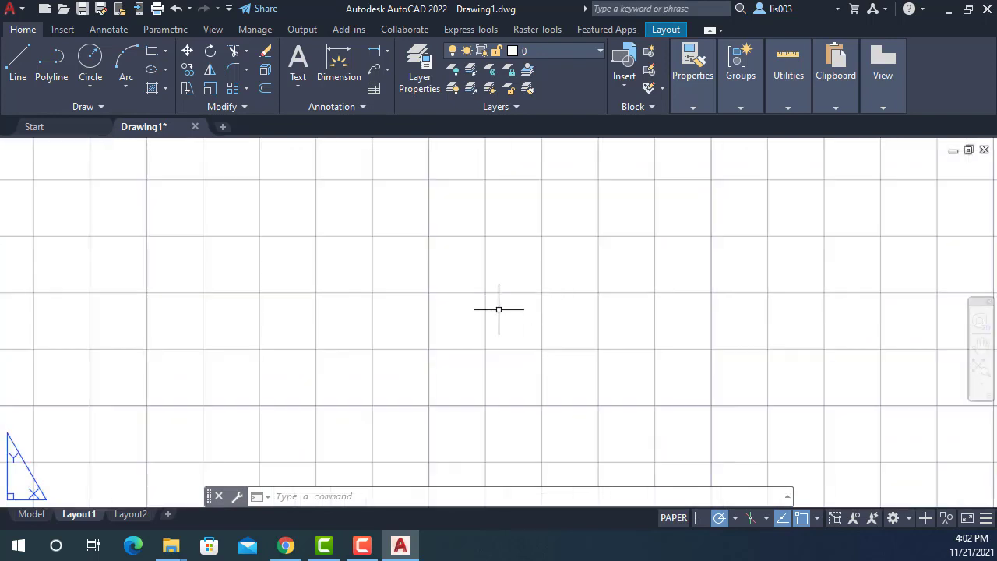
{"action": "scroll", "coordinate": [496, 313], "scroll_direction": "down", "scroll_amount": 4}
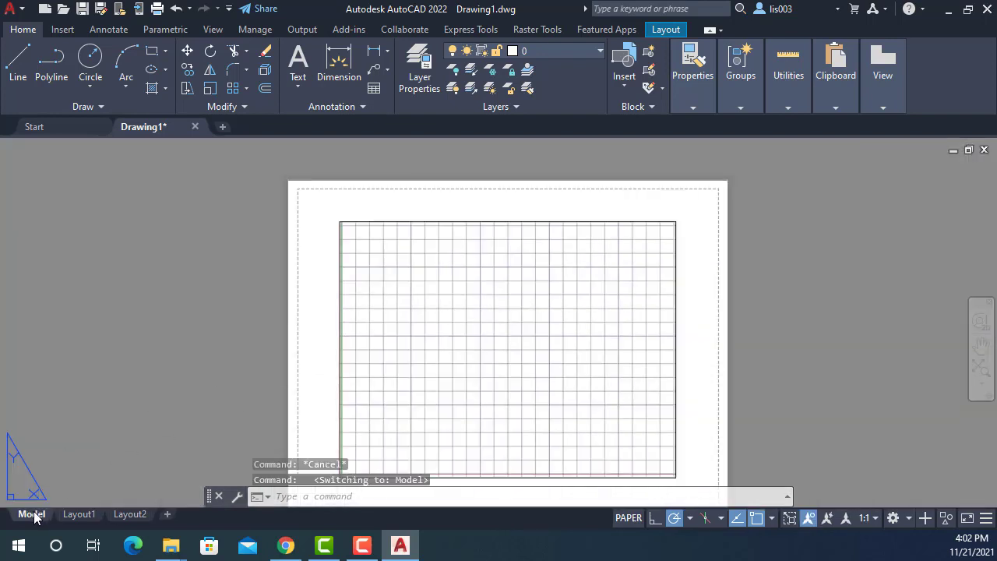
{"action": "left_click", "coordinate": [34, 514]}
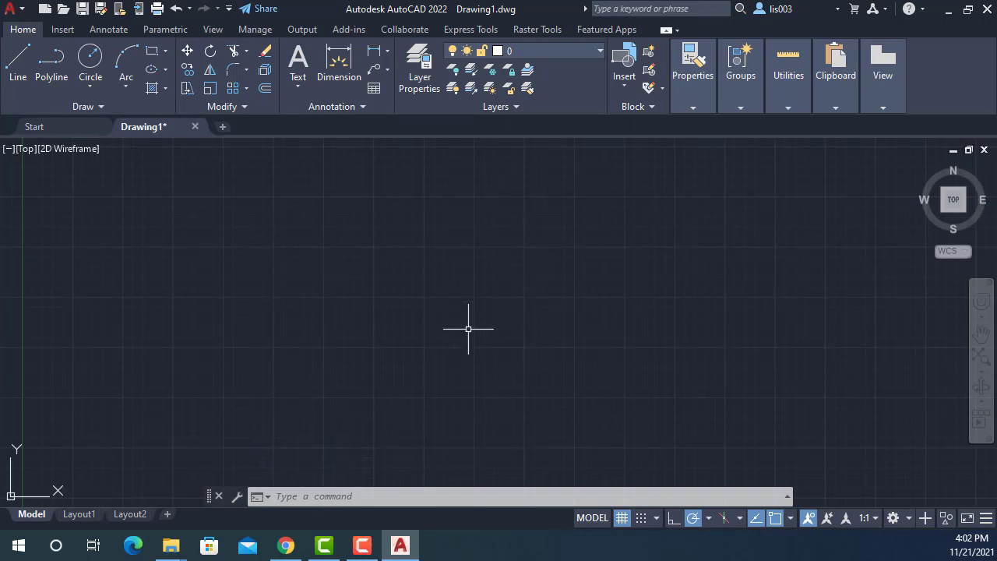
{"action": "left_click", "coordinate": [79, 515]}
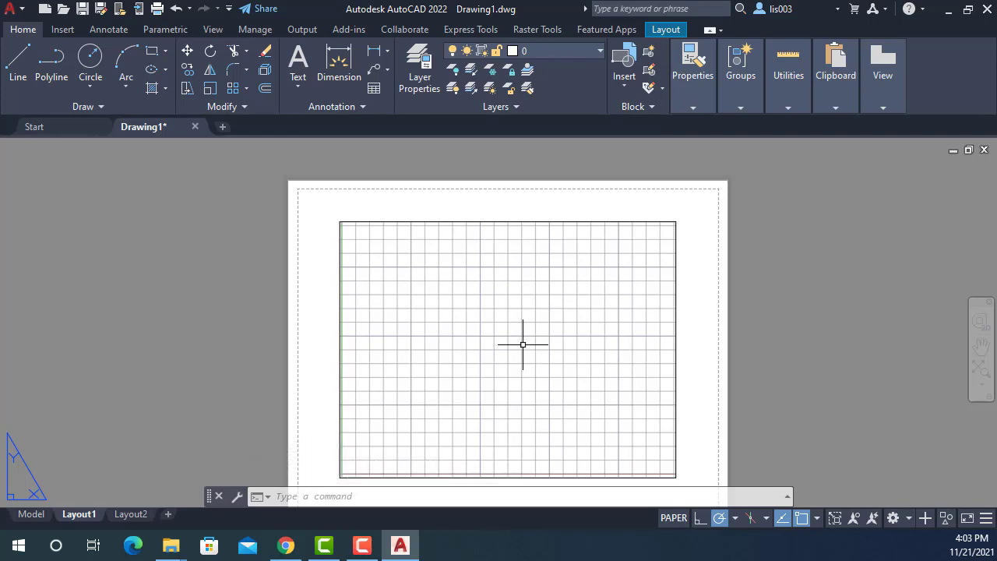
Step: Review the color choices for the Sheet / layout uniform background in Drawing Window Colors, and cancel out of Options without changes
{"action": "type", "text": "OP"}
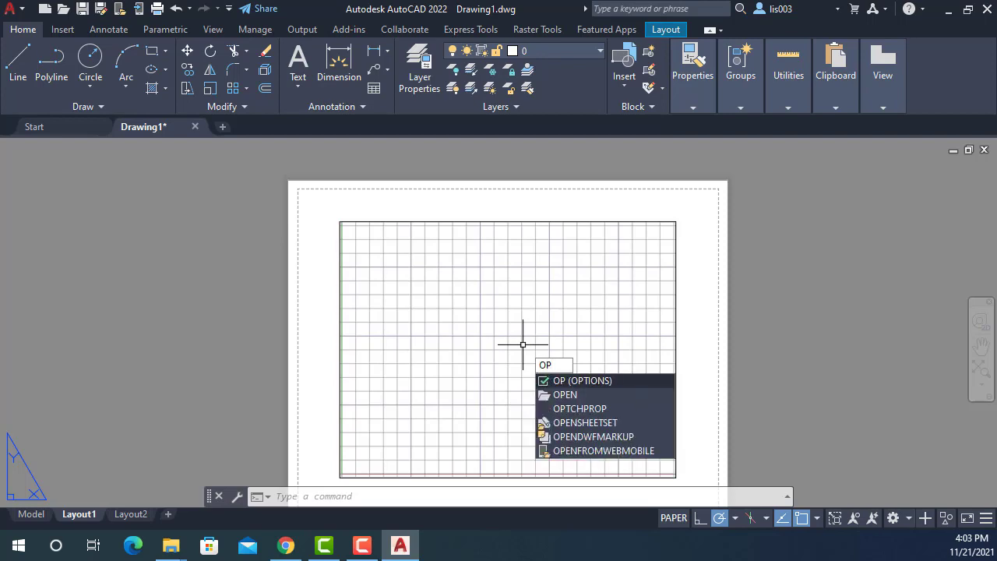
{"action": "key", "text": "Return"}
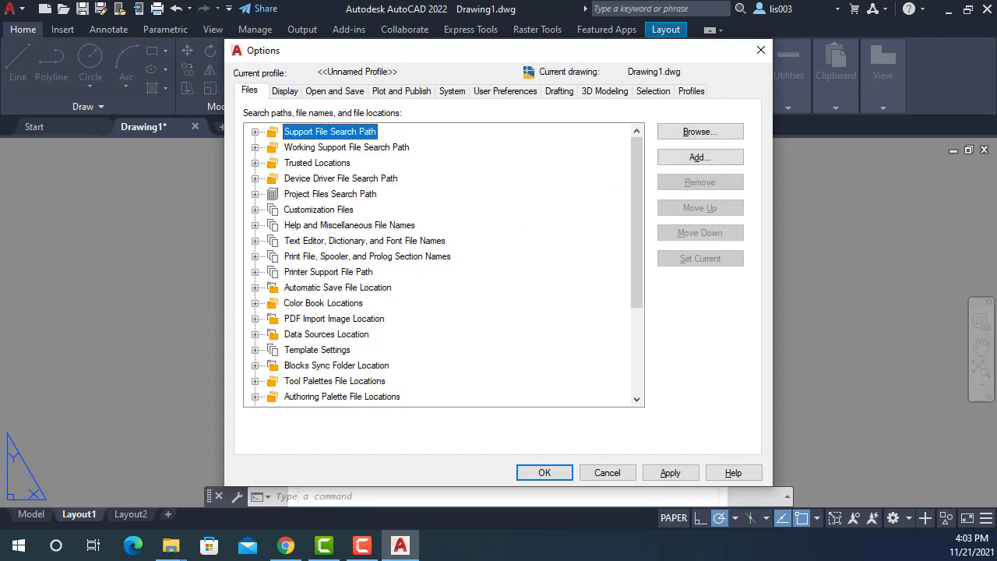
{"action": "left_click", "coordinate": [285, 92]}
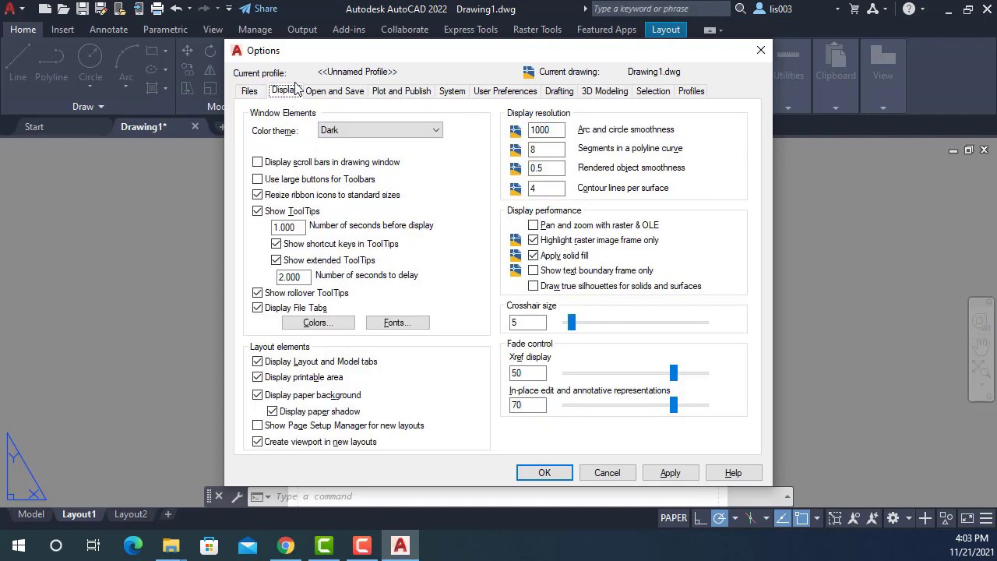
{"action": "left_click", "coordinate": [330, 325]}
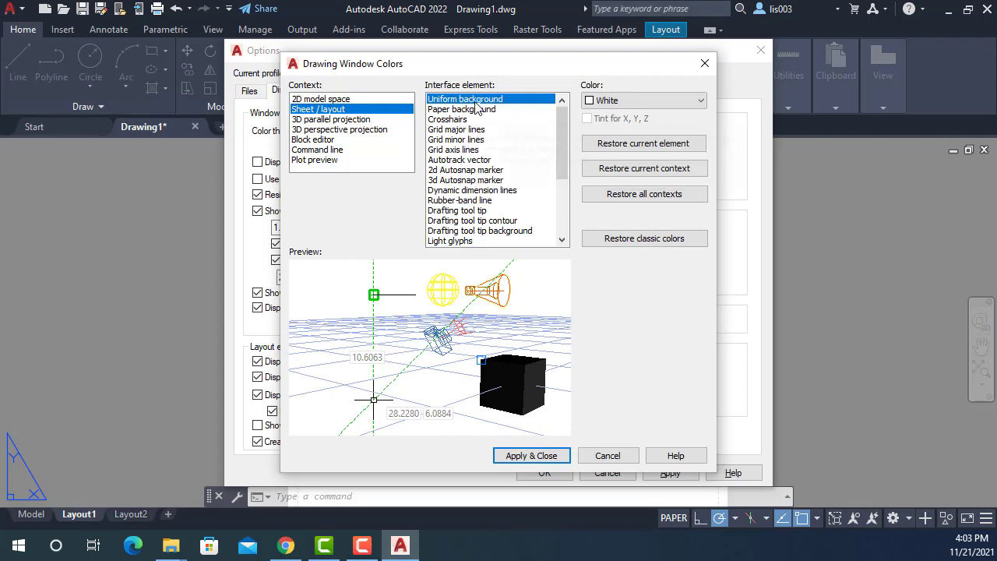
{"action": "left_click", "coordinate": [613, 105]}
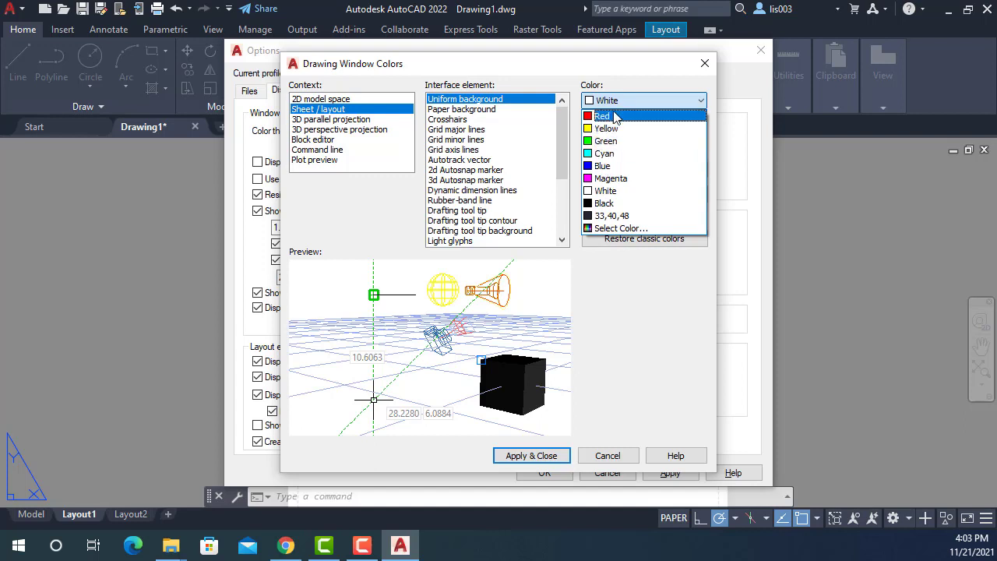
{"action": "left_click", "coordinate": [675, 76]}
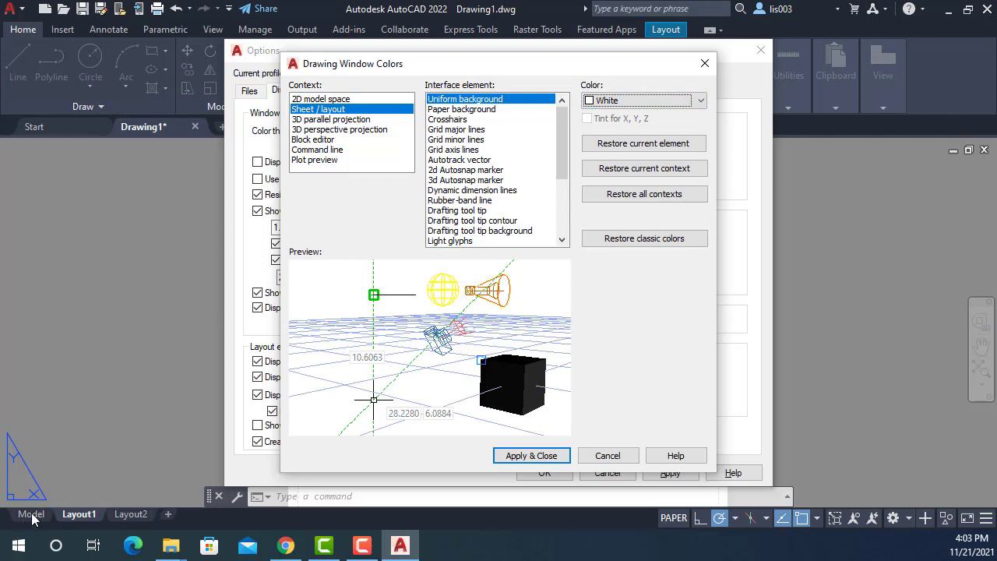
{"action": "left_click", "coordinate": [609, 455]}
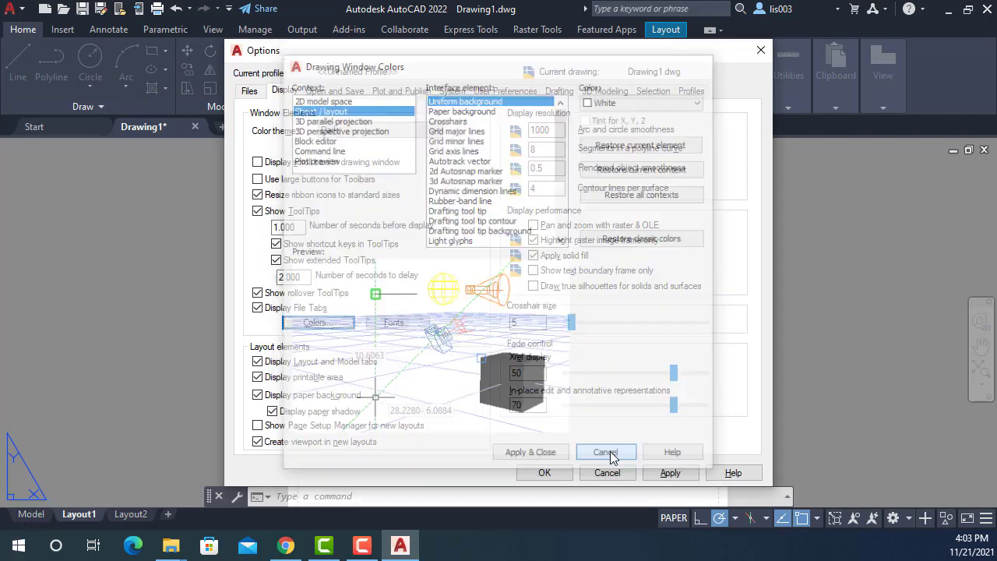
{"action": "left_click", "coordinate": [606, 535]}
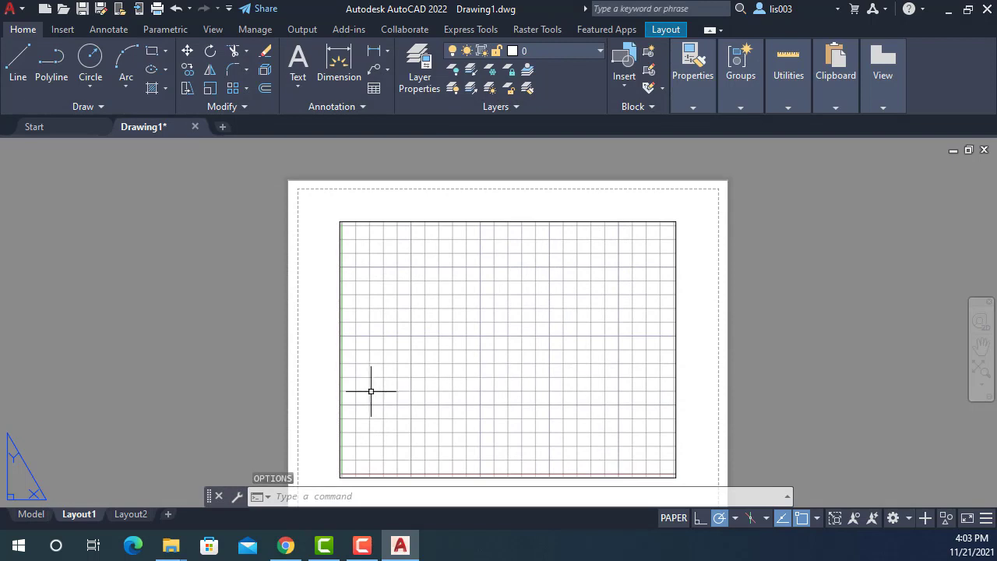
Step: Switch to model space and check the 2D model space uniform background color in the Drawing Window Colors options
{"action": "left_click", "coordinate": [31, 515]}
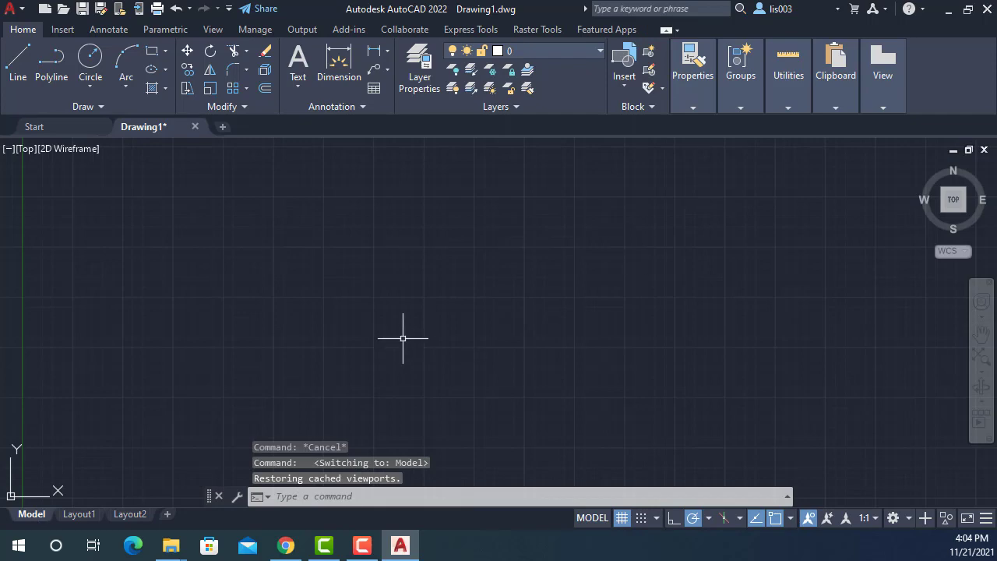
{"action": "type", "text": "op"}
{"action": "key", "text": "Return"}
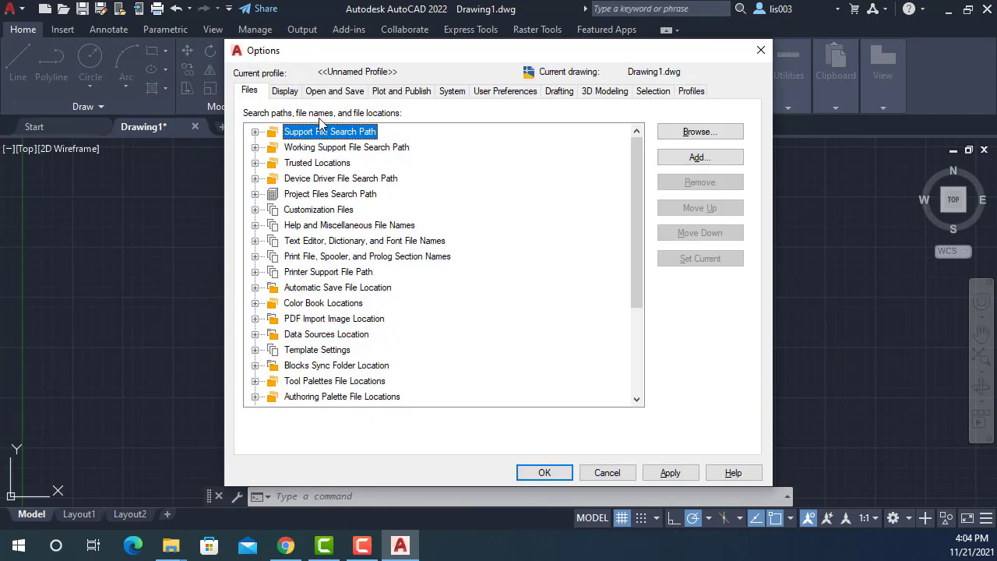
{"action": "left_click", "coordinate": [292, 92]}
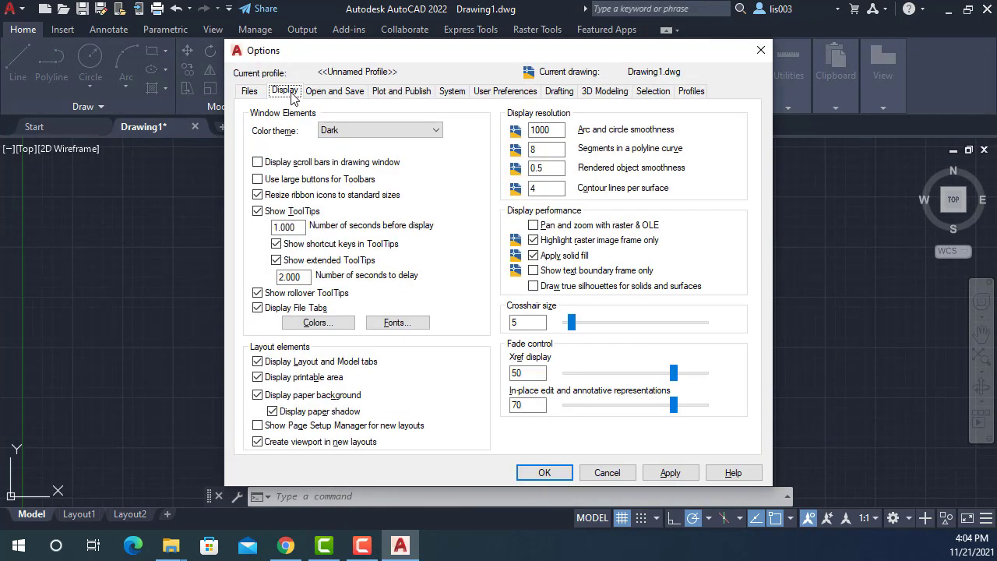
{"action": "left_click", "coordinate": [314, 322]}
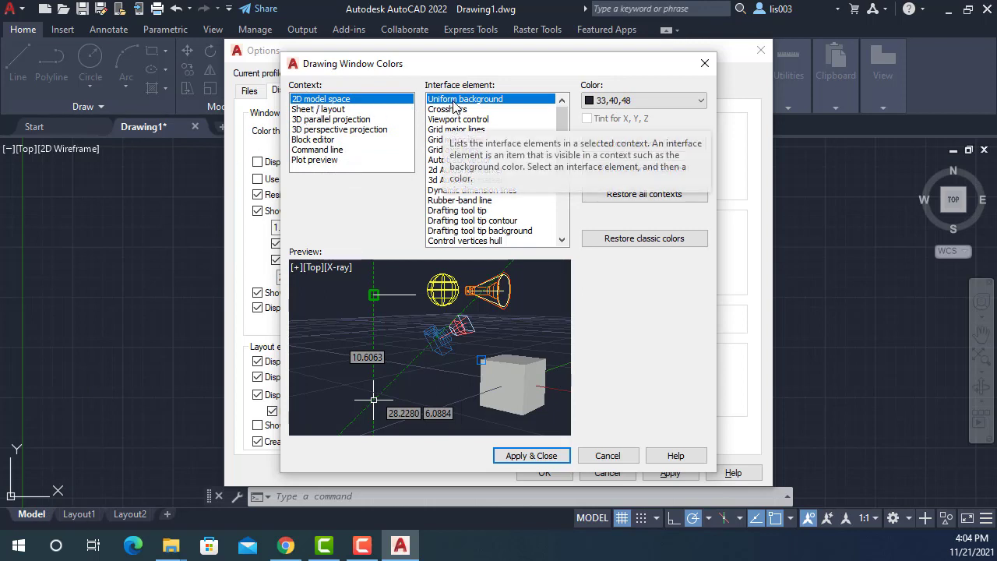
{"action": "left_click", "coordinate": [624, 102]}
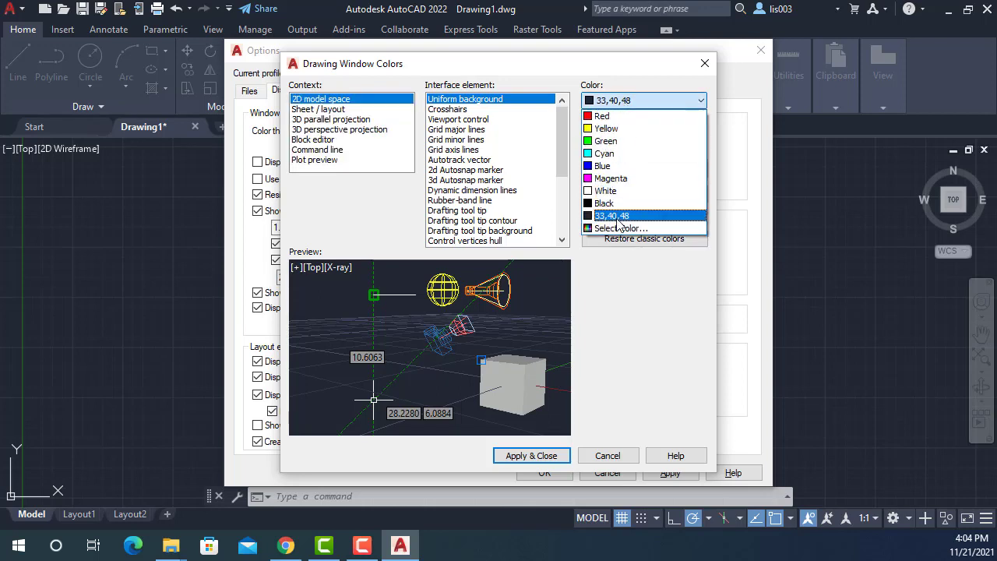
{"action": "left_click", "coordinate": [584, 66]}
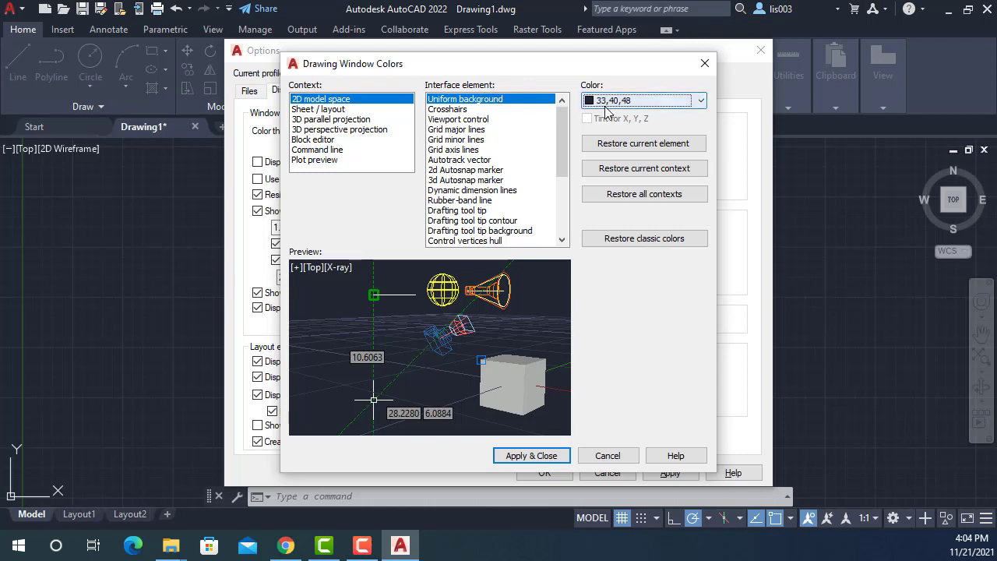
Step: Set the Sheet / layout uniform background color to 33,40,48, and apply the change and close Options
{"action": "left_click", "coordinate": [316, 109]}
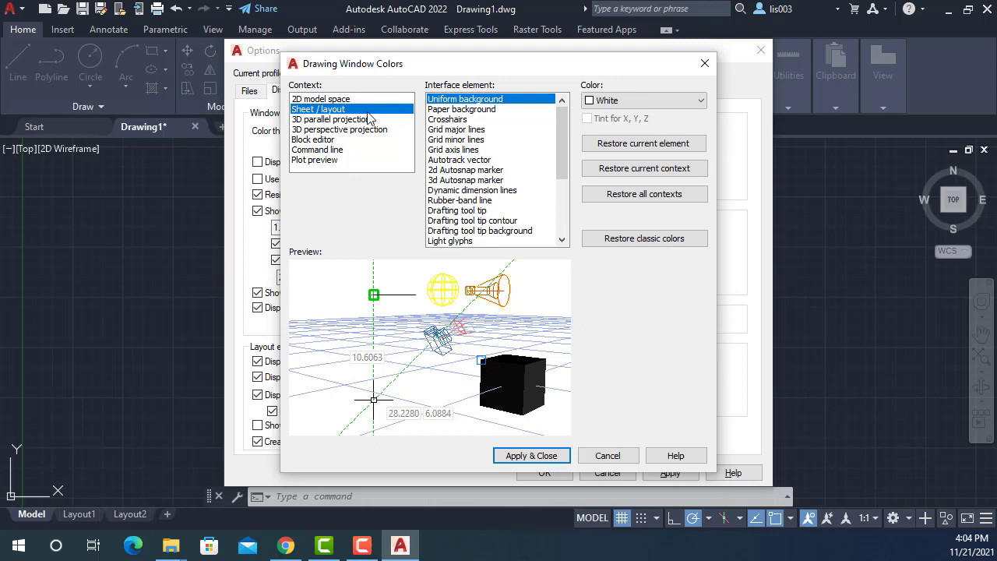
{"action": "left_click", "coordinate": [621, 108]}
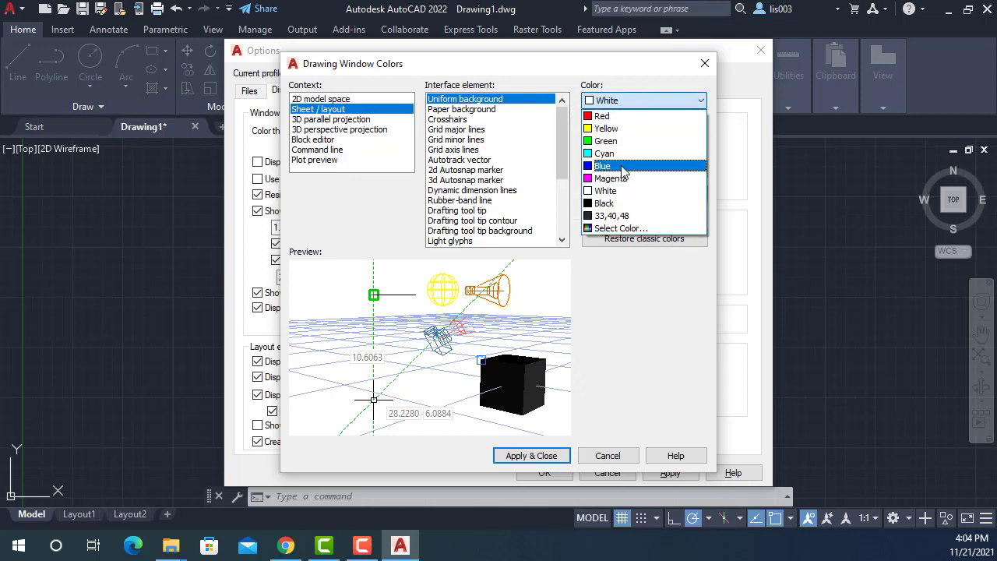
{"action": "left_click", "coordinate": [625, 216]}
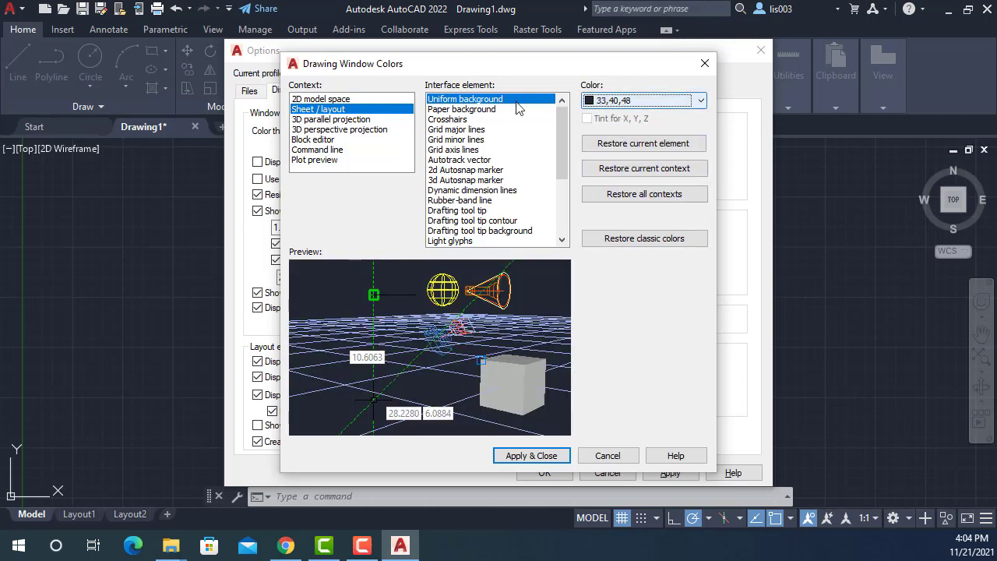
{"action": "left_click", "coordinate": [539, 455]}
{"action": "left_click", "coordinate": [547, 472]}
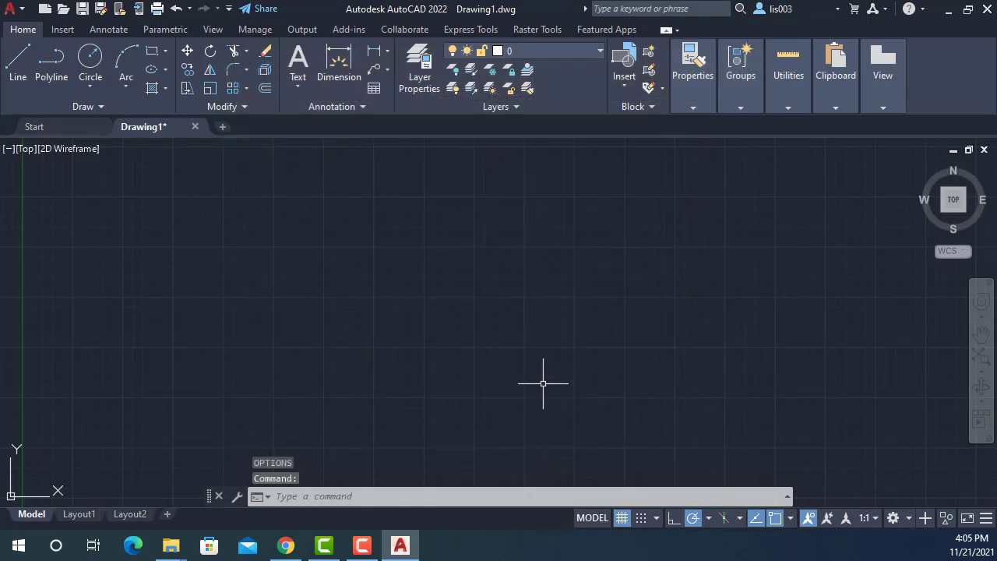
Step: Inspect the whole Layout1 sheet and compare its background with model space, ending on Layout1
{"action": "mouse_move", "coordinate": [67, 515]}
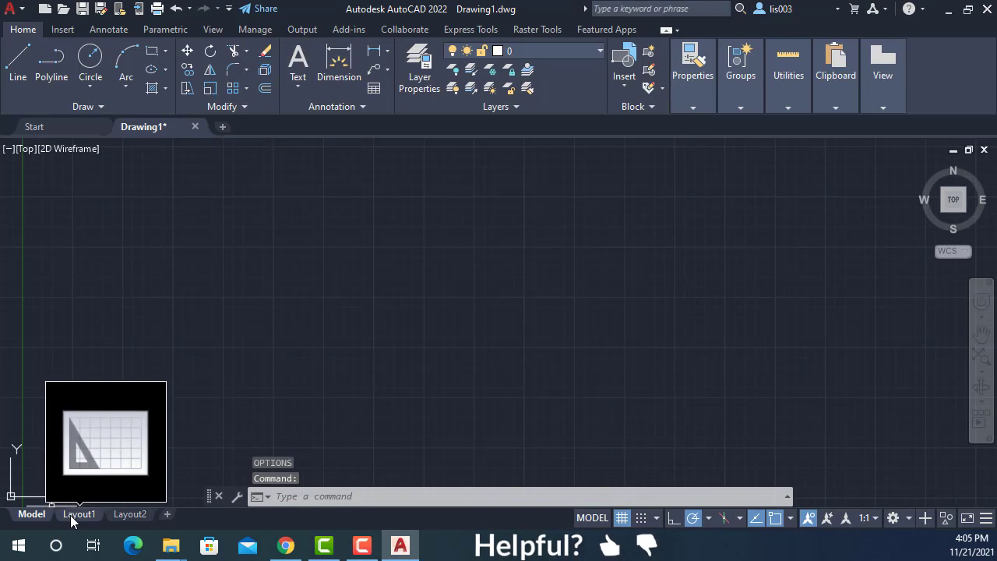
{"action": "left_click", "coordinate": [70, 515]}
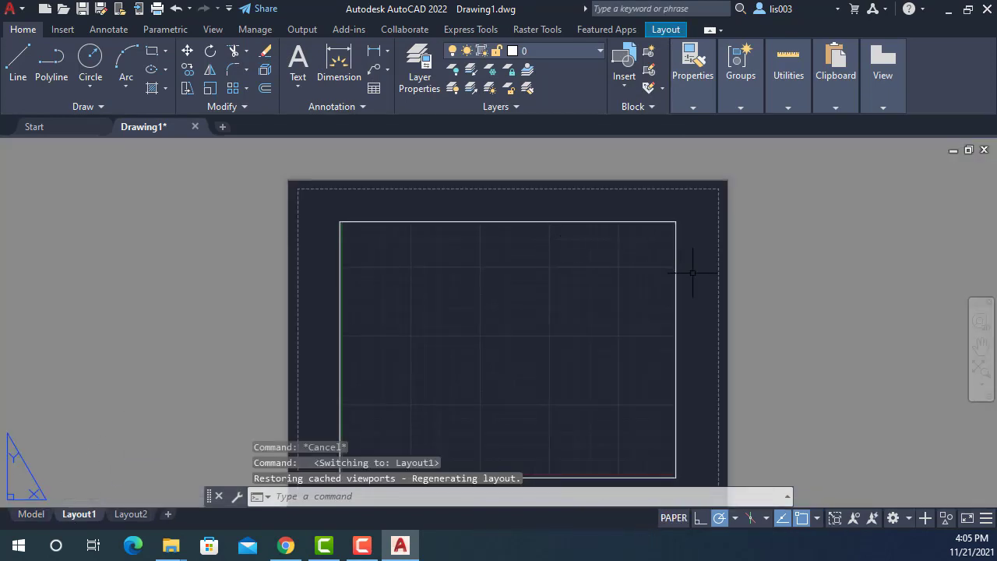
{"action": "middle_click", "coordinate": [401, 252]}
{"action": "middle_click", "coordinate": [401, 252]}
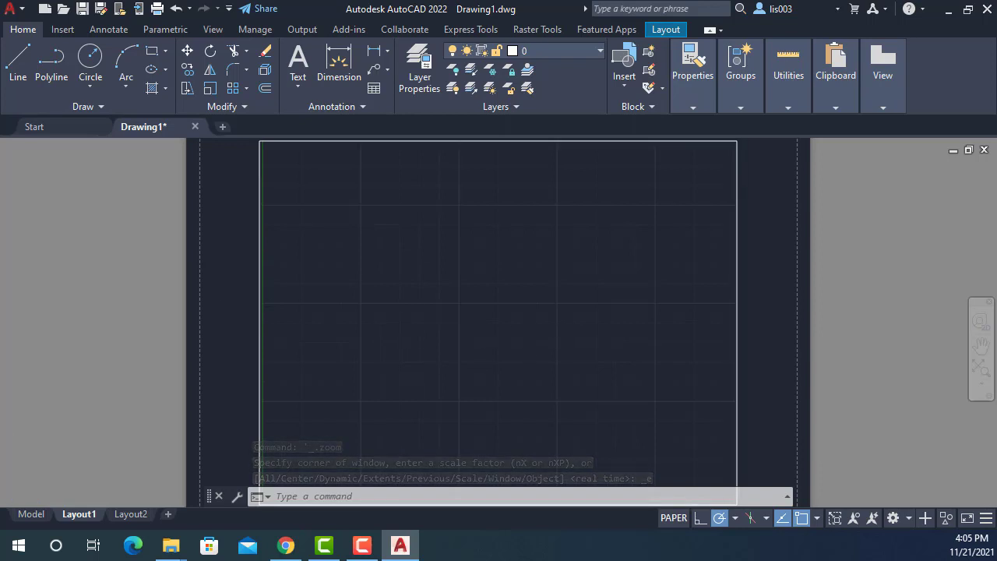
{"action": "scroll", "coordinate": [564, 328], "scroll_direction": "down", "scroll_amount": 2}
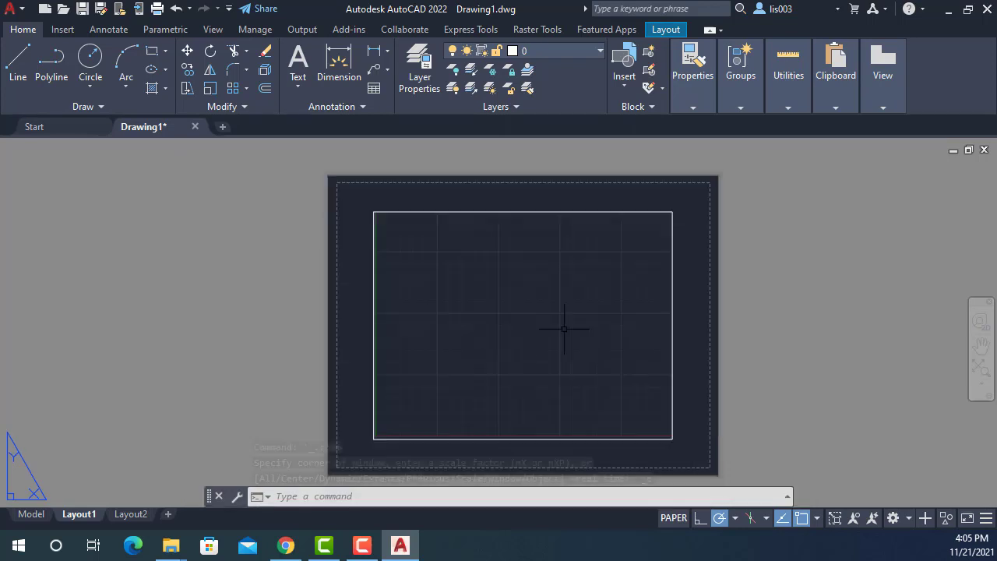
{"action": "left_click", "coordinate": [41, 518]}
{"action": "left_click", "coordinate": [80, 517]}
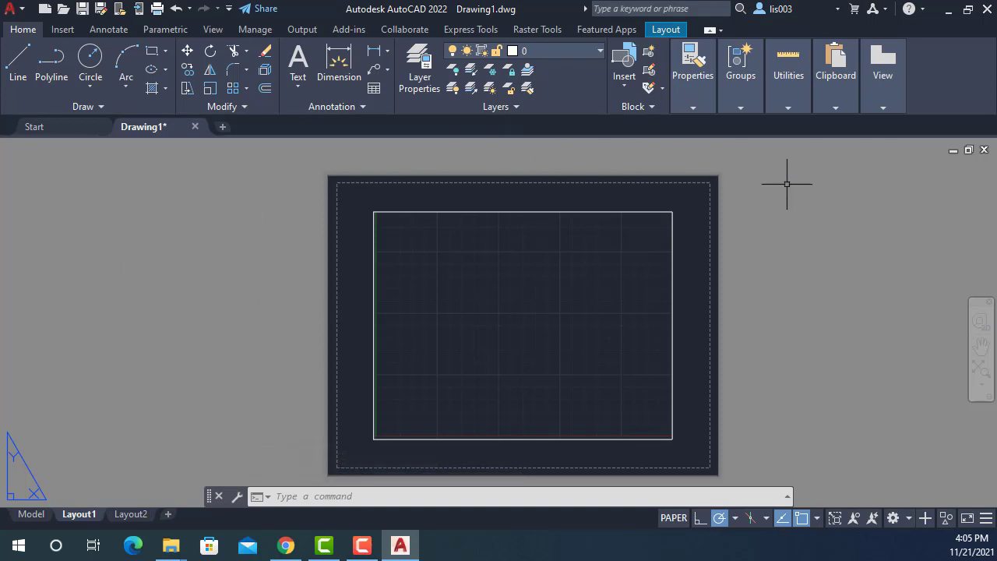
{"action": "left_click", "coordinate": [44, 518]}
{"action": "left_click", "coordinate": [69, 514]}
Step: View the Start page and return to Drawing1
{"action": "left_click", "coordinate": [60, 126]}
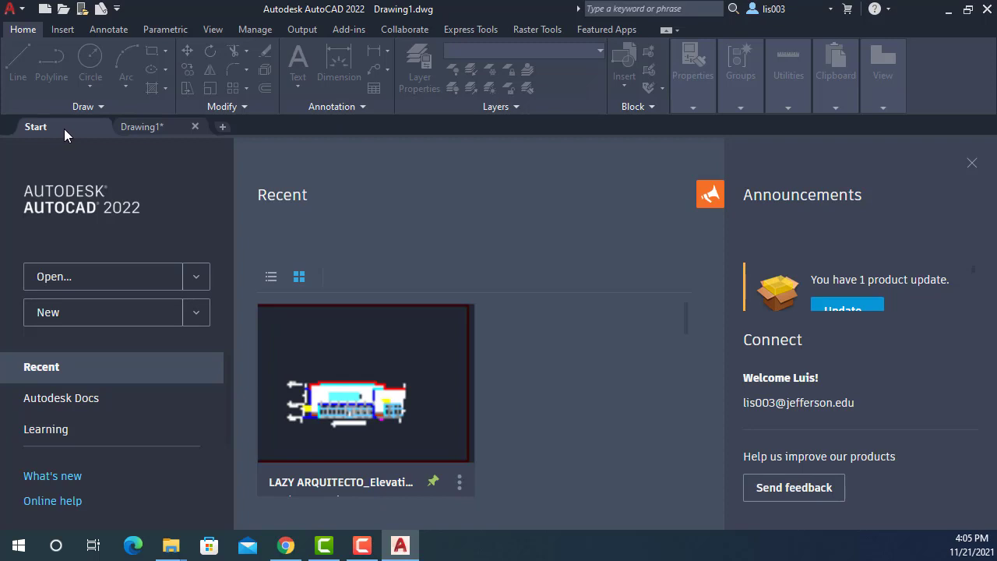
{"action": "left_click", "coordinate": [127, 128]}
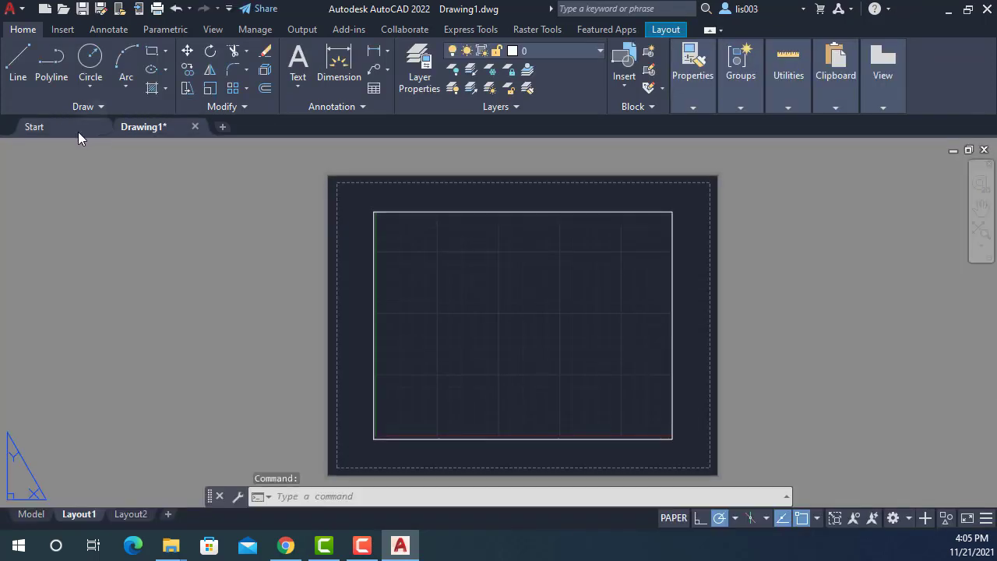
{"action": "left_click", "coordinate": [77, 132]}
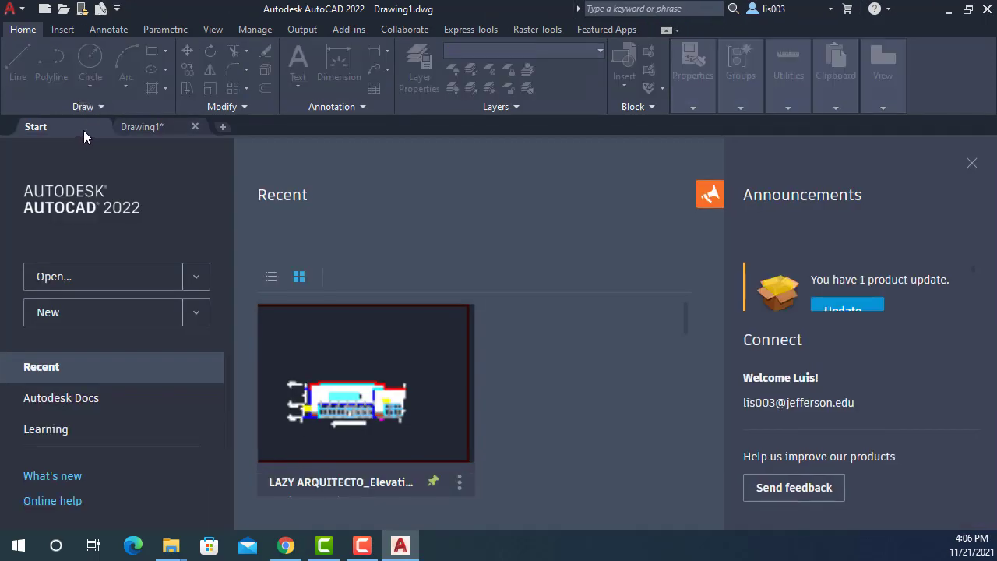
{"action": "left_click", "coordinate": [138, 126]}
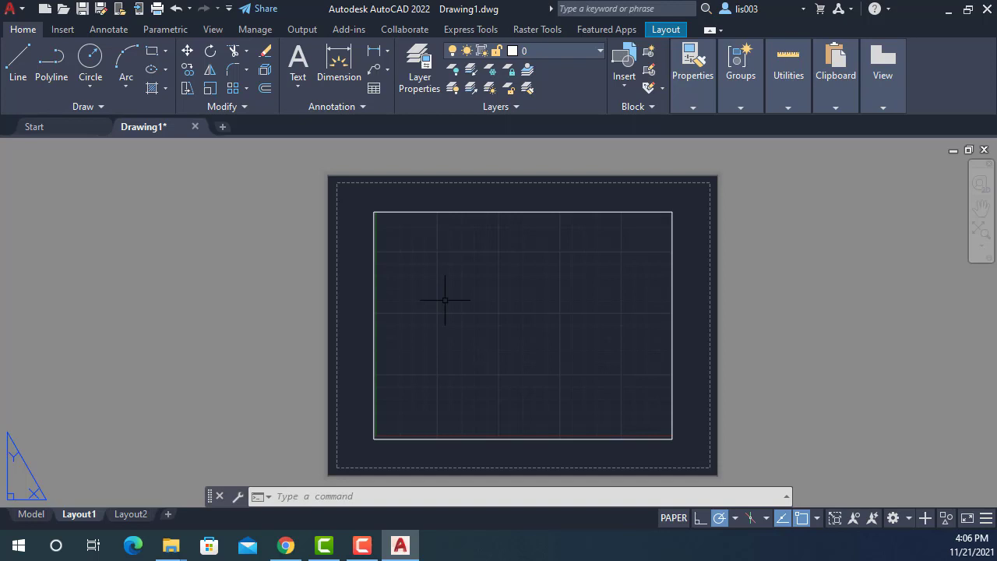
Step: Set the STARTMODE system variable to 0 to remove the Start page
{"action": "type", "text": "START"}
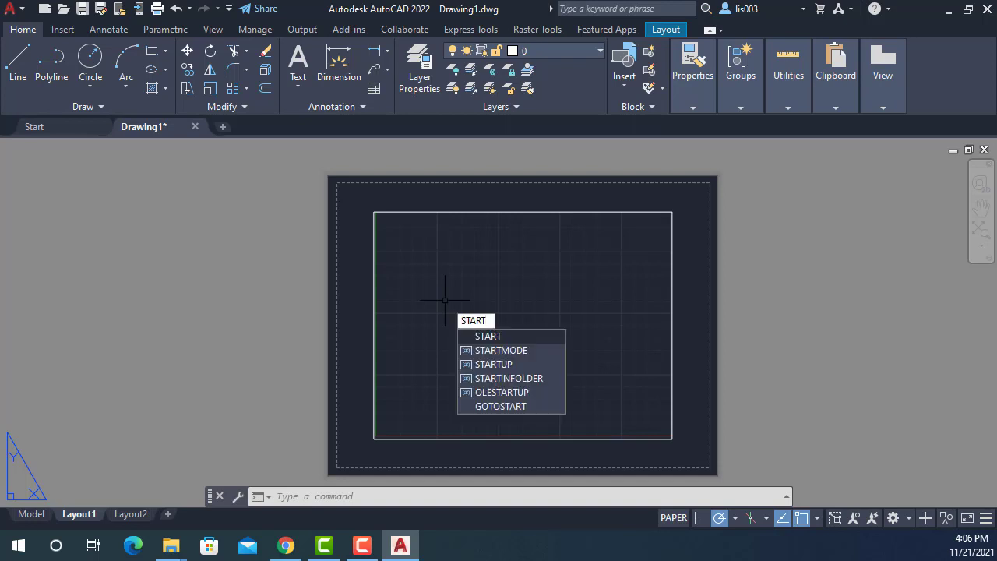
{"action": "type", "text": "MODE"}
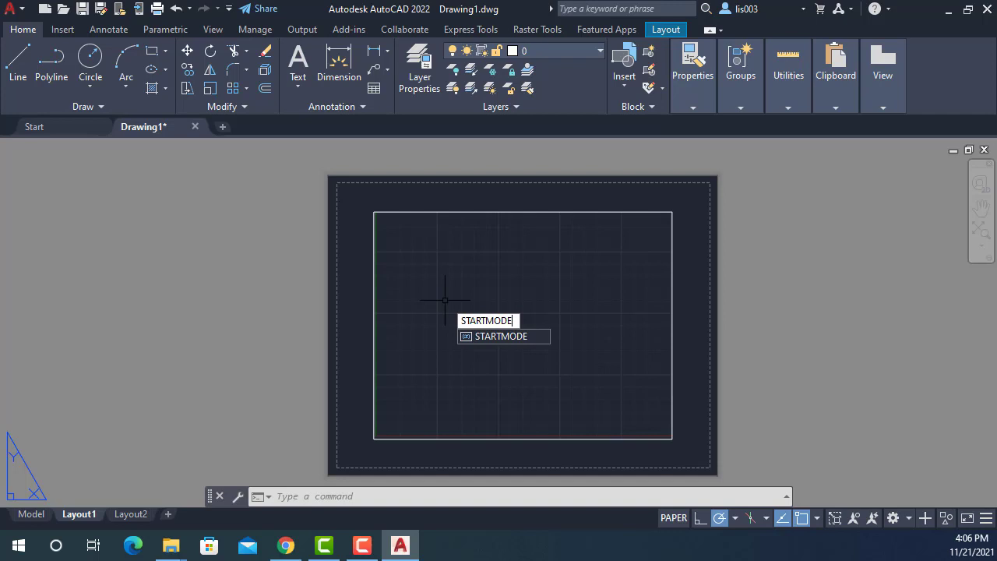
{"action": "key", "text": "Return"}
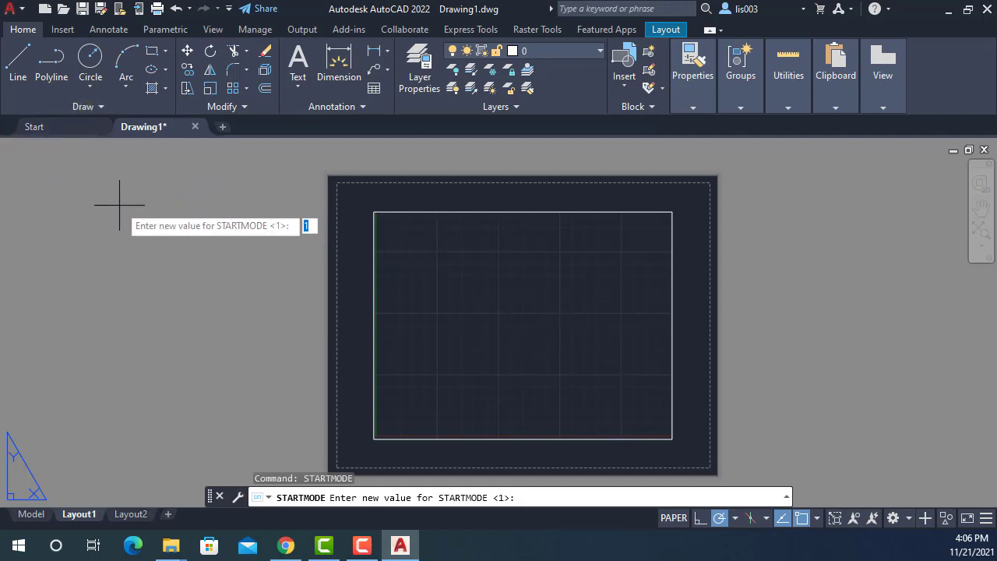
{"action": "type", "text": "0"}
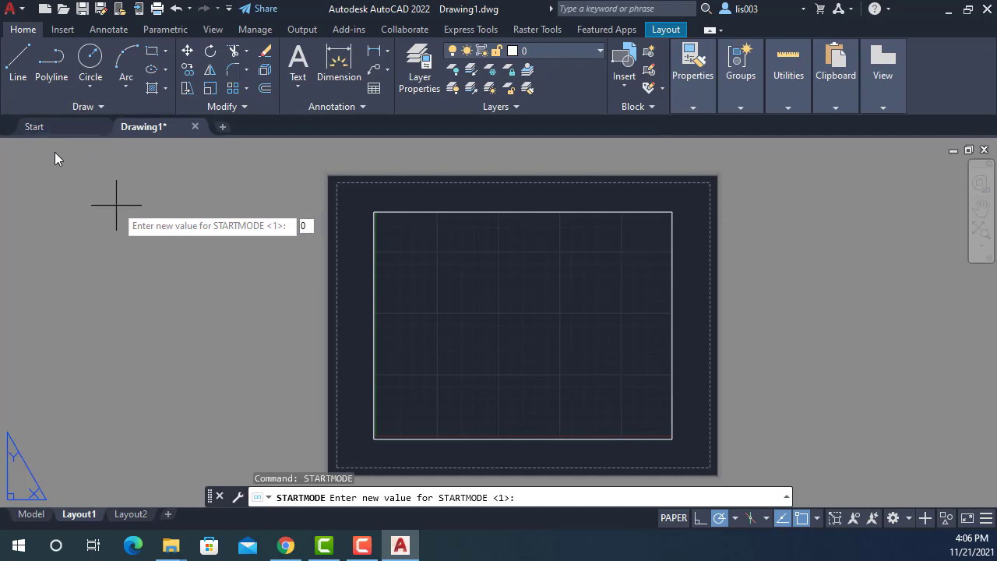
{"action": "key", "text": "Return"}
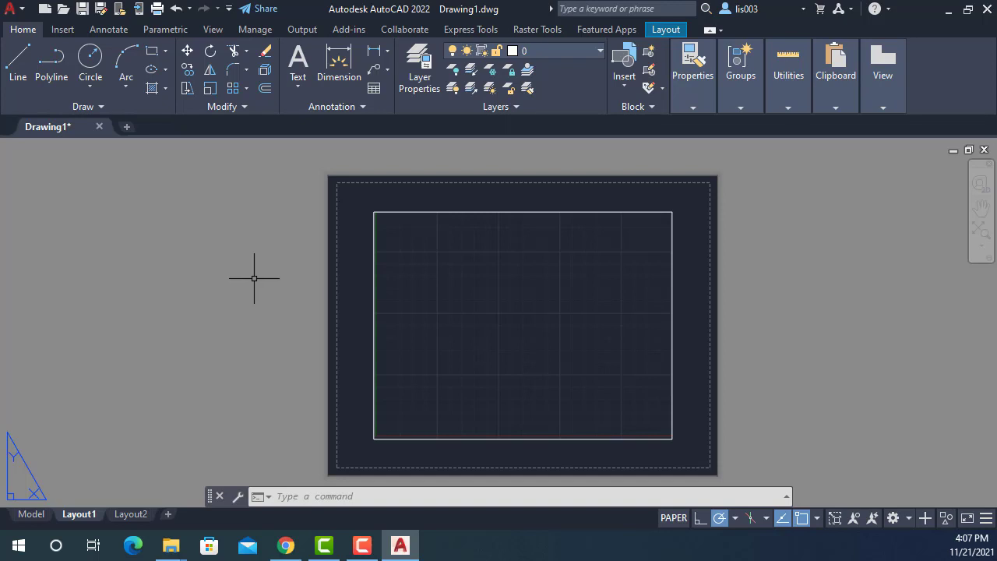
{"action": "mouse_move", "coordinate": [66, 129]}
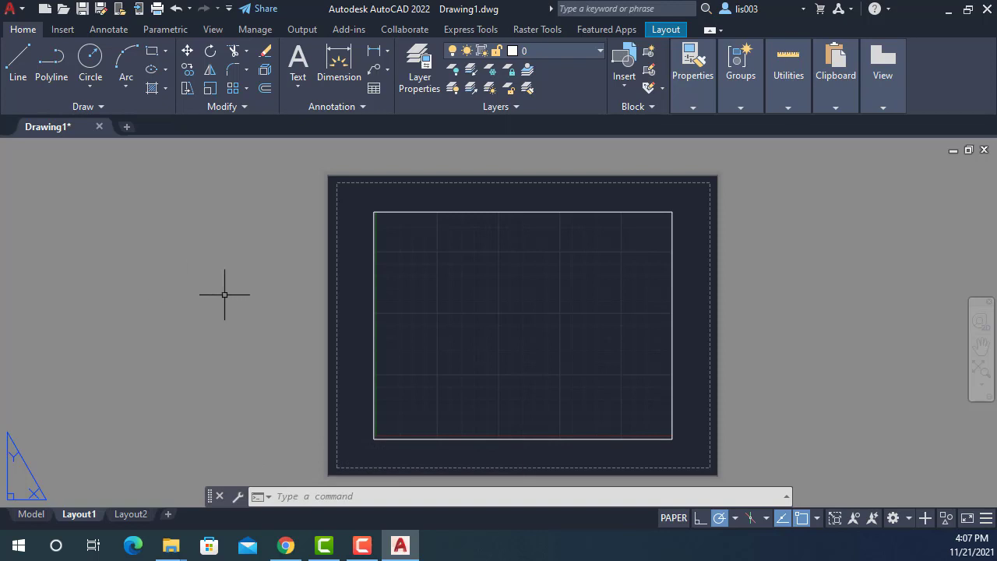
Step: Set the STARTUP system variable to 2
{"action": "type", "text": "START"}
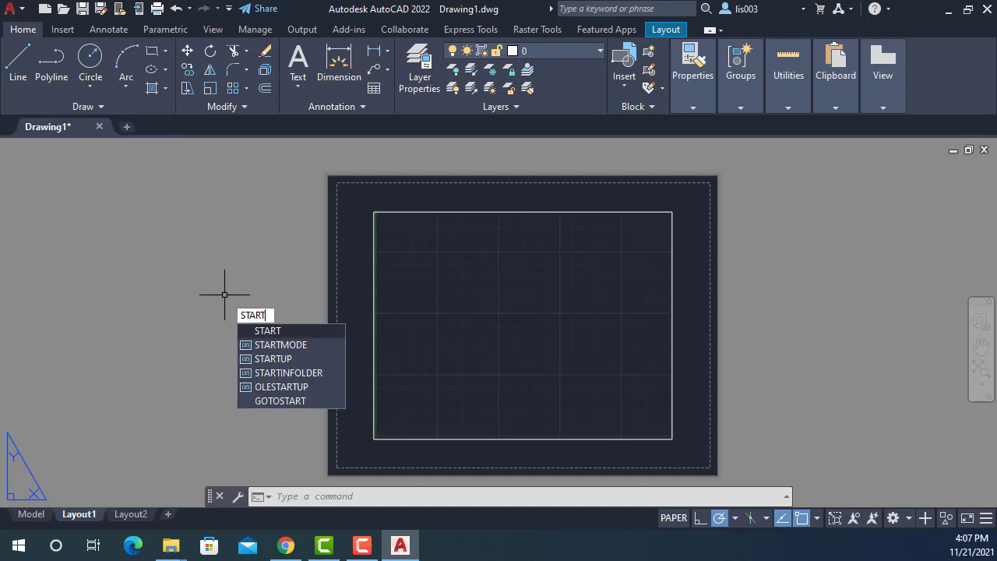
{"action": "type", "text": "UP"}
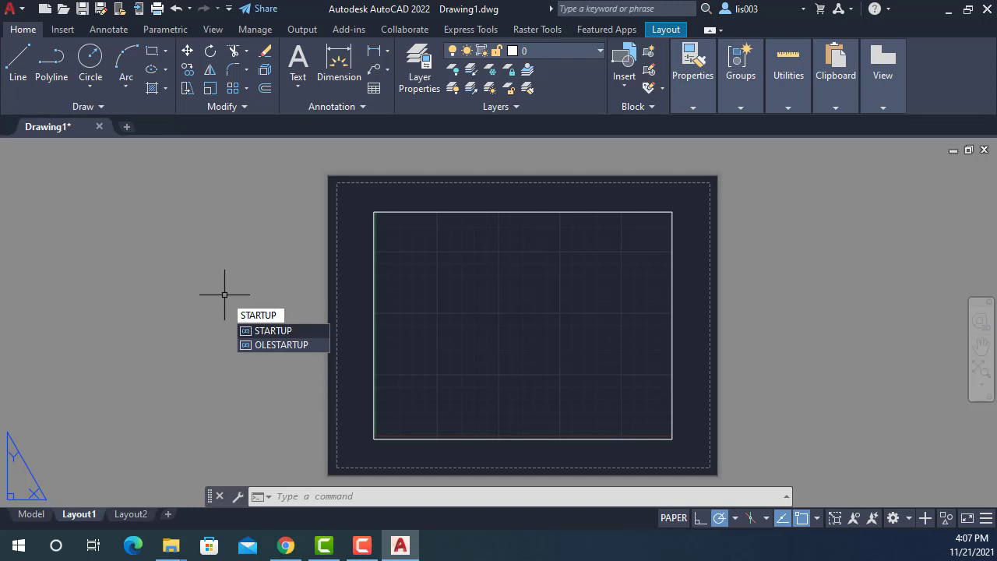
{"action": "key", "text": "Return"}
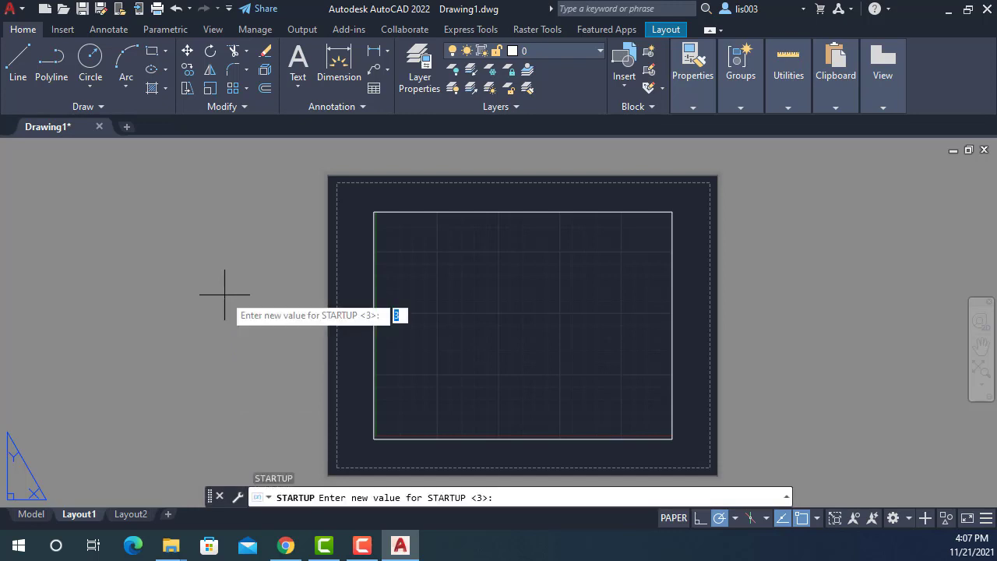
{"action": "type", "text": "2"}
{"action": "key", "text": "Return"}
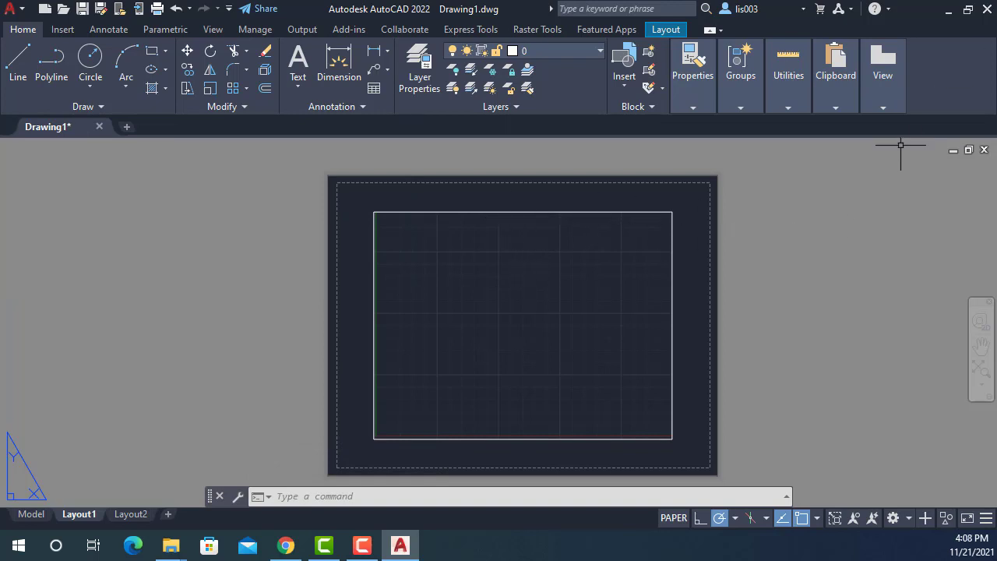
Step: Exit AutoCAD without saving Drawing1.dwg and start AutoCAD 2022 - English again from Windows
{"action": "left_click", "coordinate": [986, 13]}
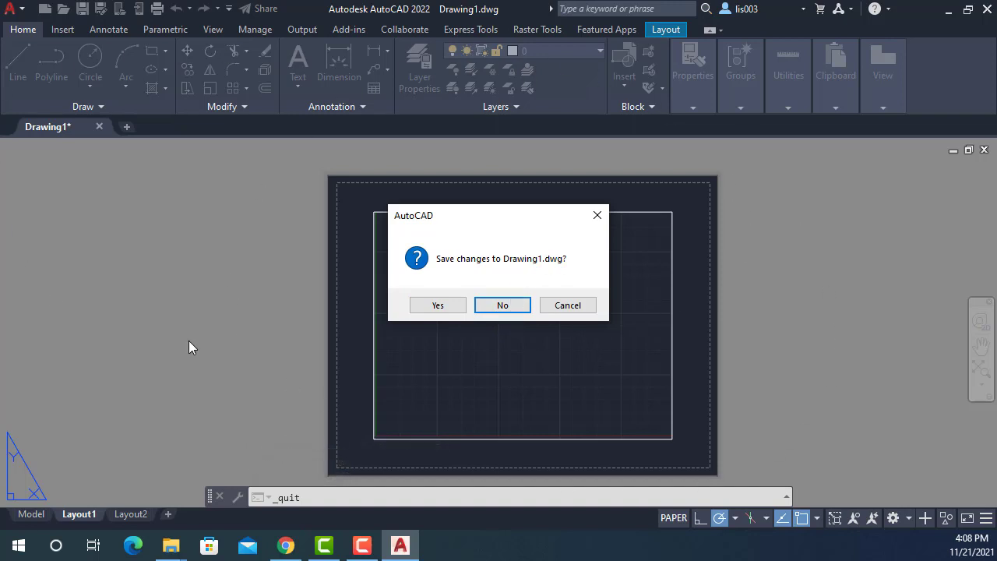
{"action": "left_click", "coordinate": [499, 309]}
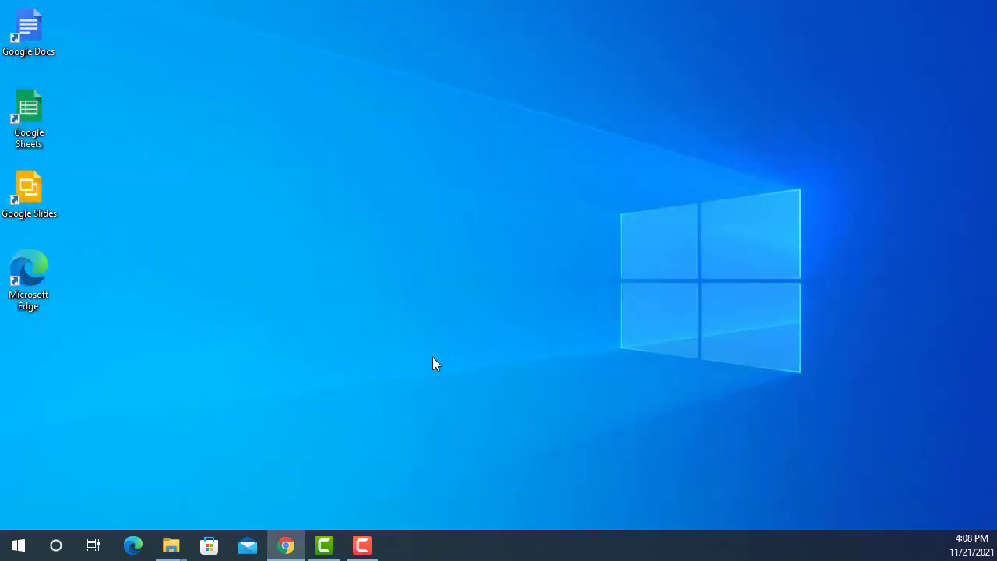
{"action": "left_click", "coordinate": [18, 546]}
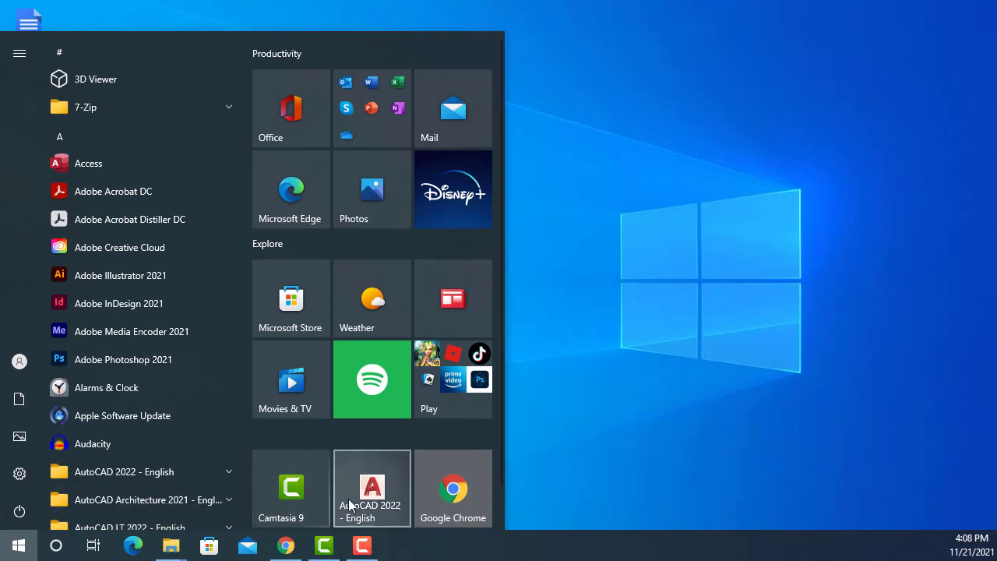
{"action": "left_click", "coordinate": [348, 490]}
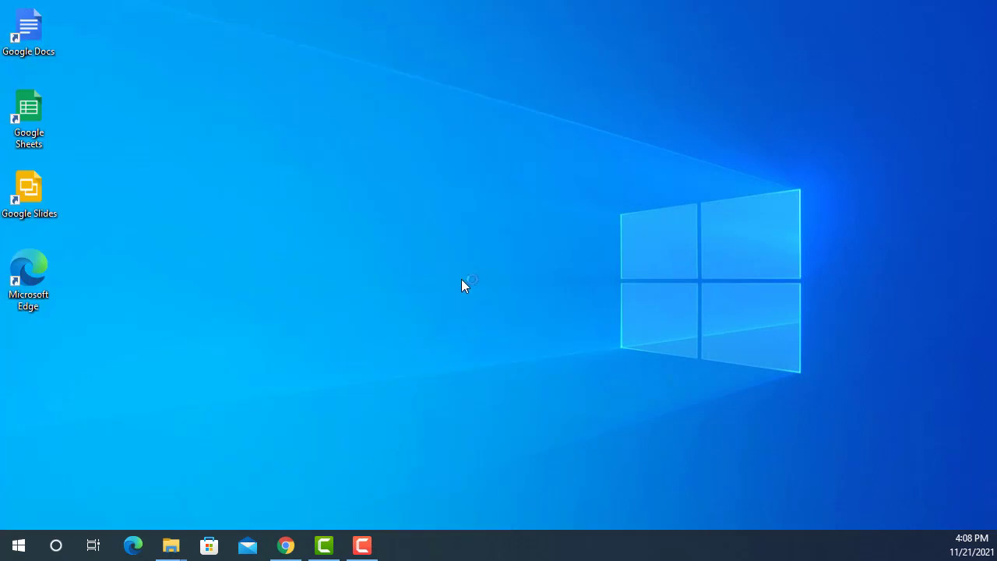
{"action": "key", "text": "Return"}
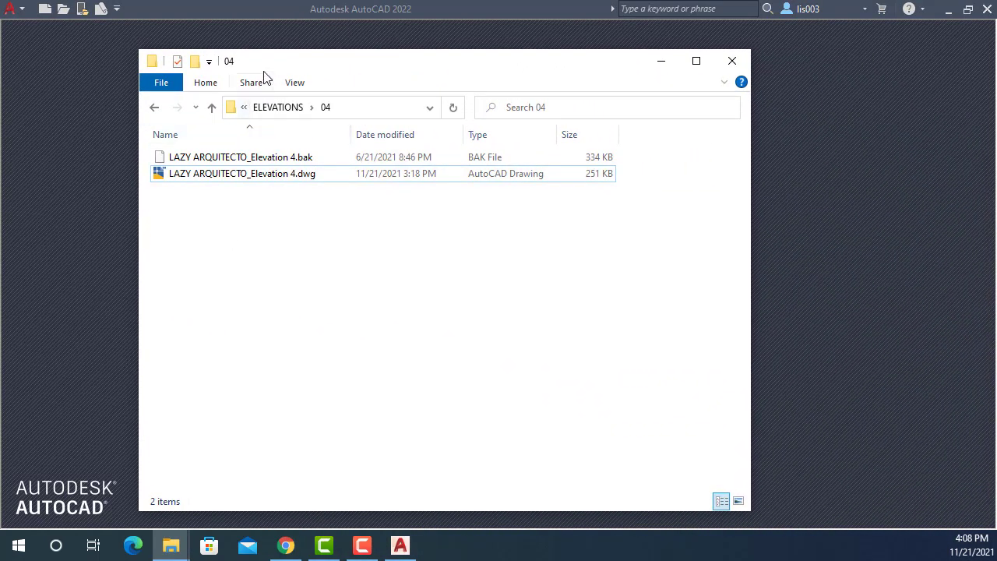
Step: Examine the LAZY ARQUITECTO_Elevation 4 files in the ELEVATIONS 04 folder in File Explorer
{"action": "left_click_drag", "start_coordinate": [293, 67], "coordinate": [348, 56]}
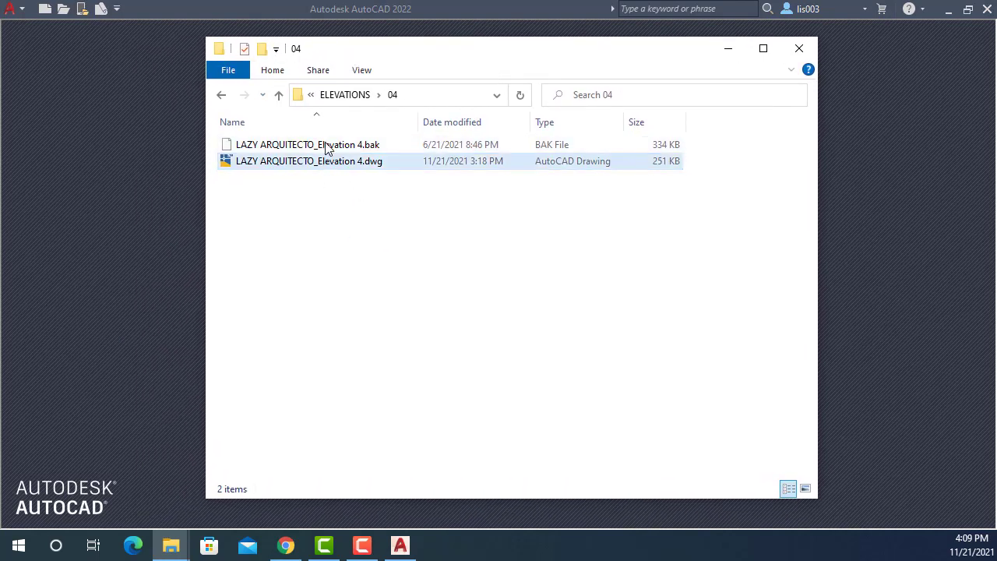
{"action": "left_click_drag", "start_coordinate": [411, 61], "coordinate": [508, 58]}
{"action": "left_click", "coordinate": [435, 153]}
{"action": "left_click", "coordinate": [419, 170]}
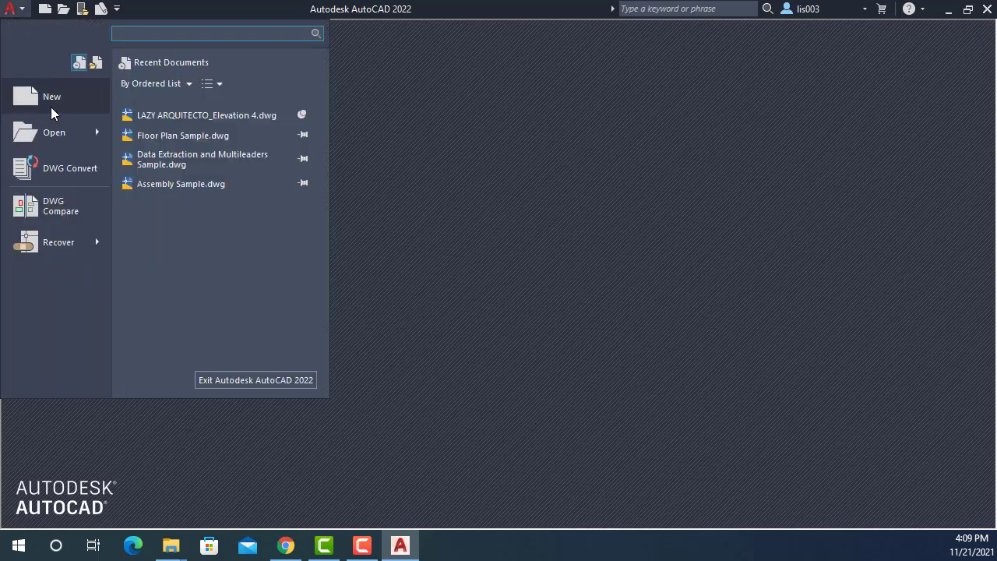
Step: Create a new drawing in AutoCAD from the acad.dwt template
{"action": "left_click", "coordinate": [54, 99]}
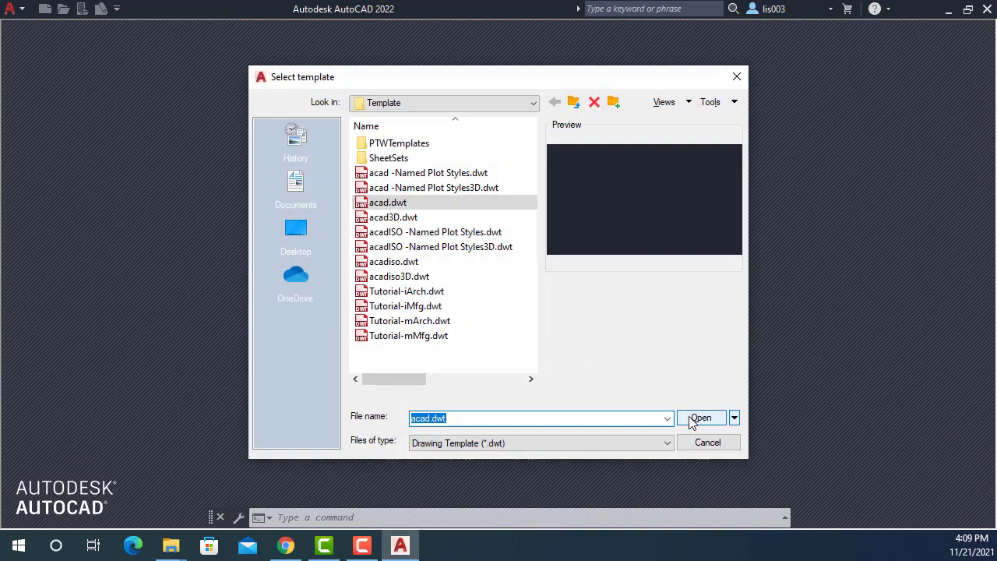
{"action": "left_click", "coordinate": [668, 418]}
{"action": "left_click", "coordinate": [695, 418]}
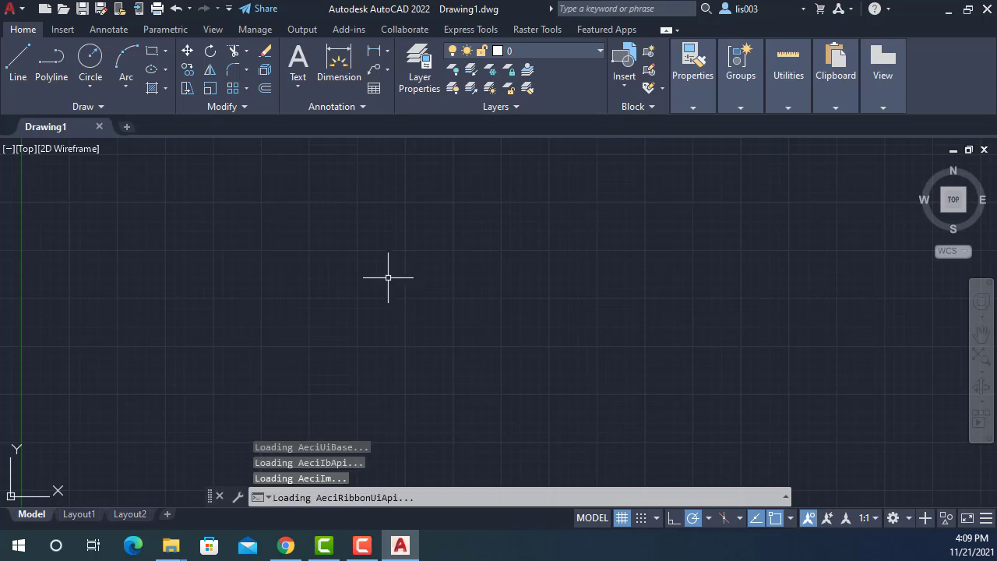
Step: Check the length, angle and insertion scale units of the new drawing with UNITS and leave without changes
{"action": "type", "text": "units"}
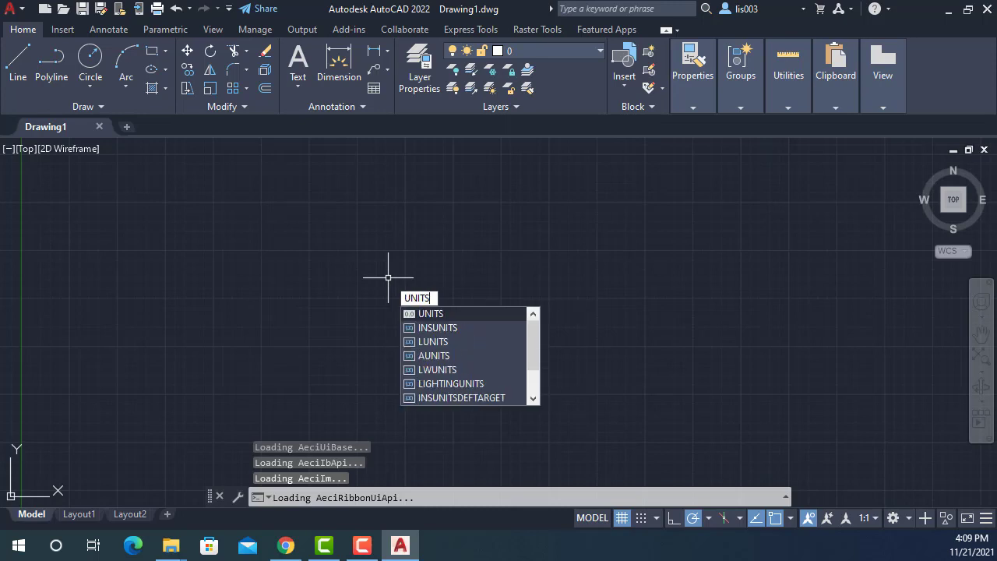
{"action": "key", "text": "Return"}
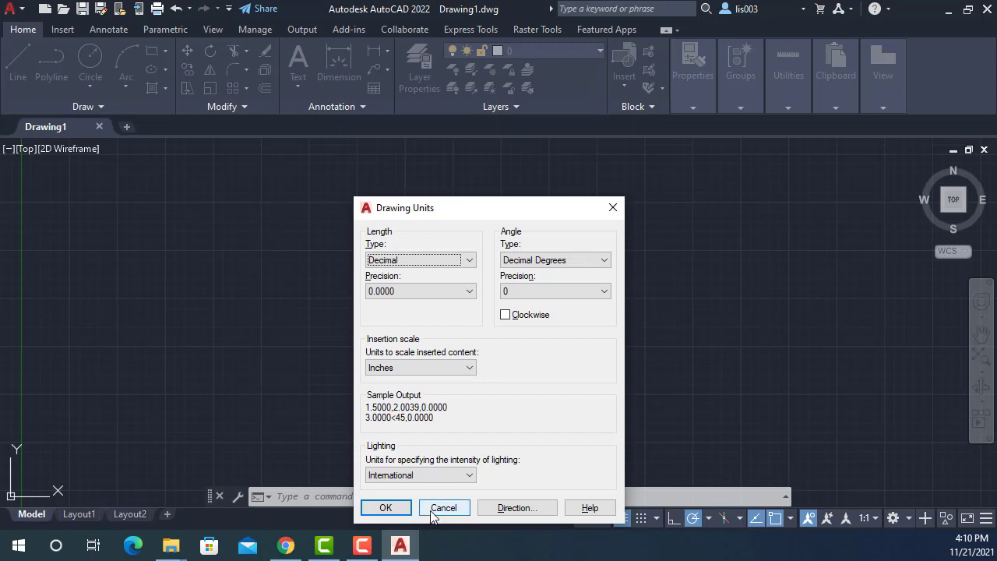
{"action": "left_click", "coordinate": [439, 514]}
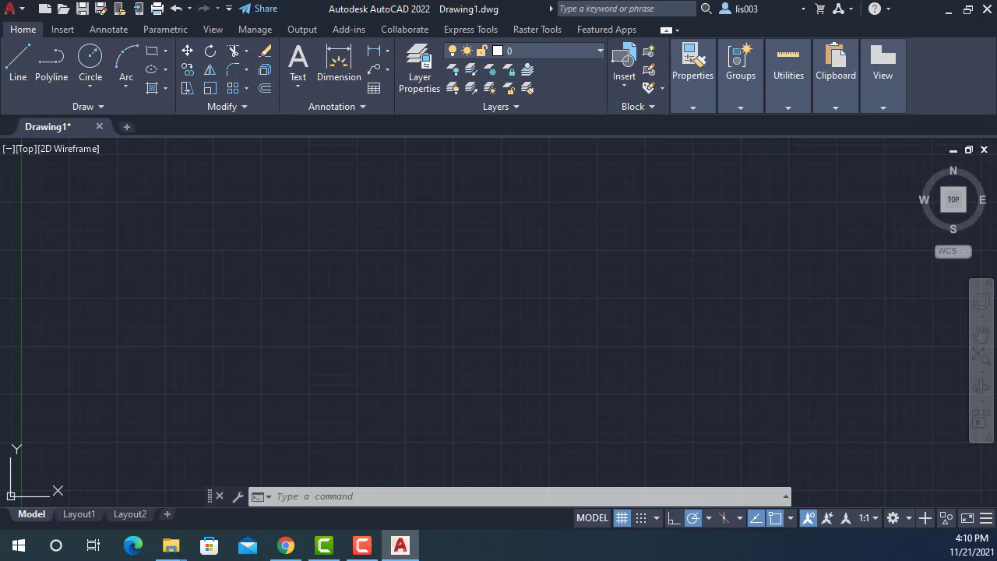
Step: Switch to File Explorer, examine the BAK and DWG files of LAZY ARQUITECTO_Elevation 4, and move the window out of the way
{"action": "left_click", "coordinate": [171, 545]}
{"action": "left_click_drag", "start_coordinate": [670, 247], "coordinate": [634, 98]}
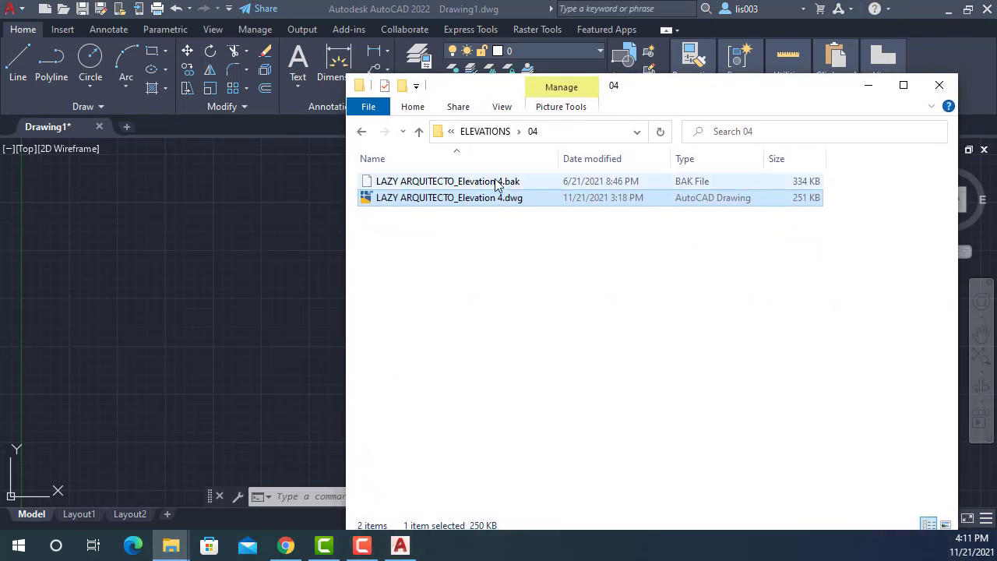
{"action": "left_click", "coordinate": [466, 184]}
{"action": "left_click", "coordinate": [448, 262]}
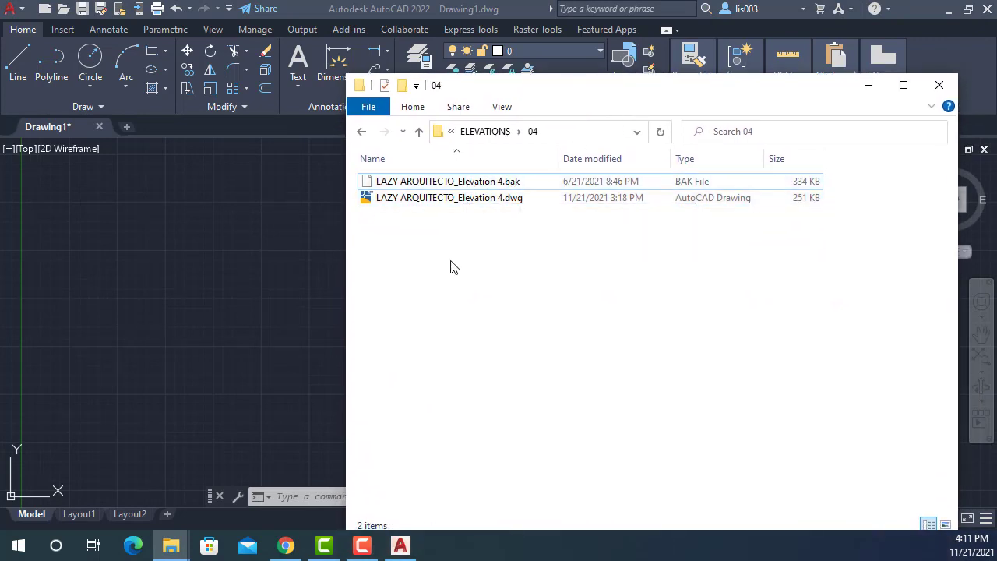
{"action": "left_click", "coordinate": [450, 204]}
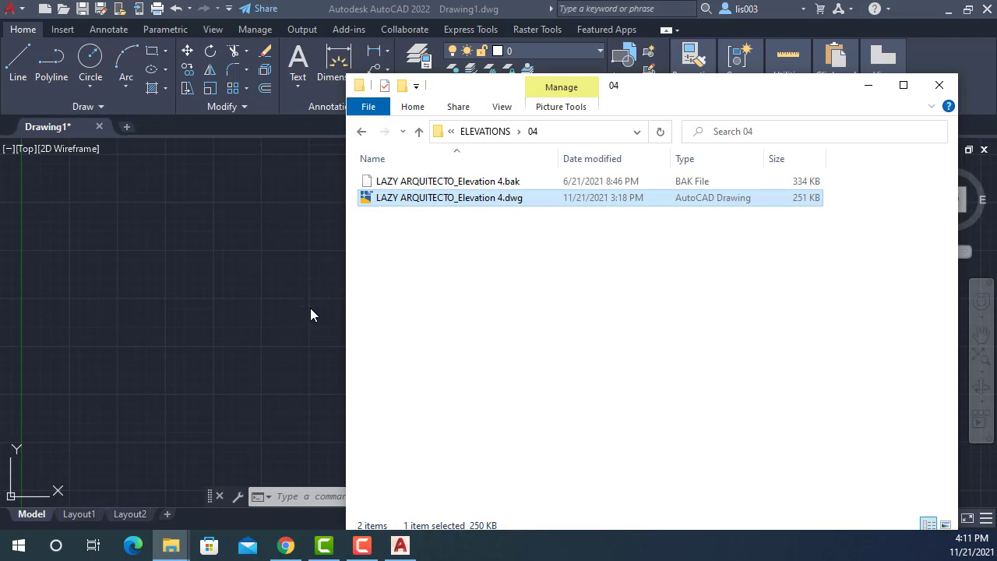
{"action": "left_click_drag", "start_coordinate": [479, 87], "coordinate": [996, 203]}
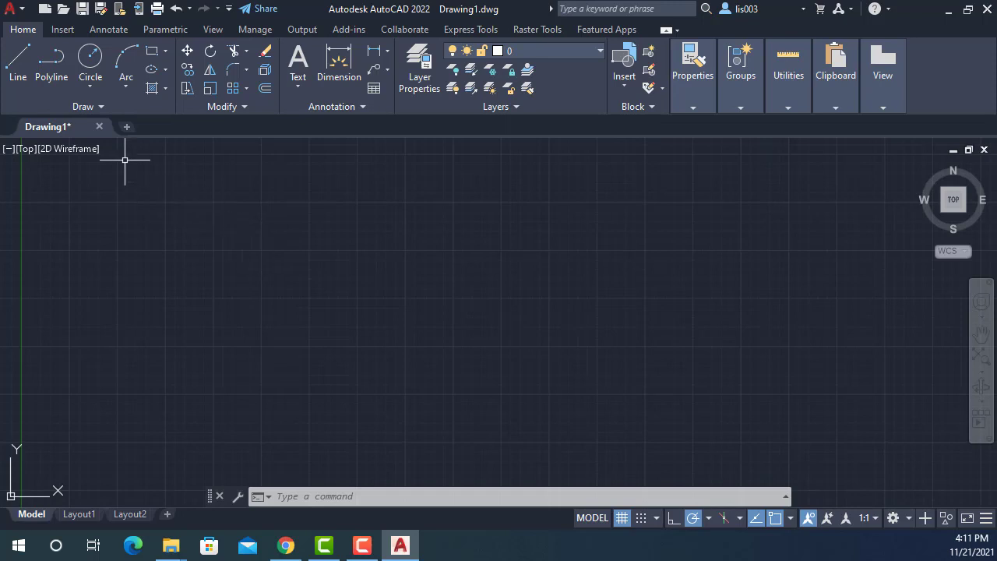
Step: Preview the four Tutorial templates and create a new AutoCAD drawing from Tutorial-iArch.dwt
{"action": "left_click", "coordinate": [11, 10]}
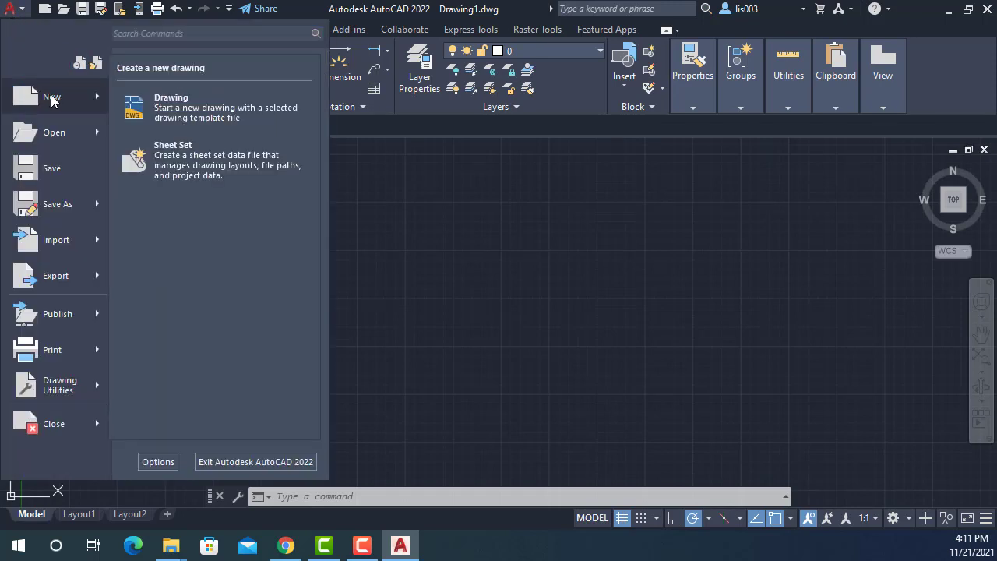
{"action": "left_click", "coordinate": [52, 97]}
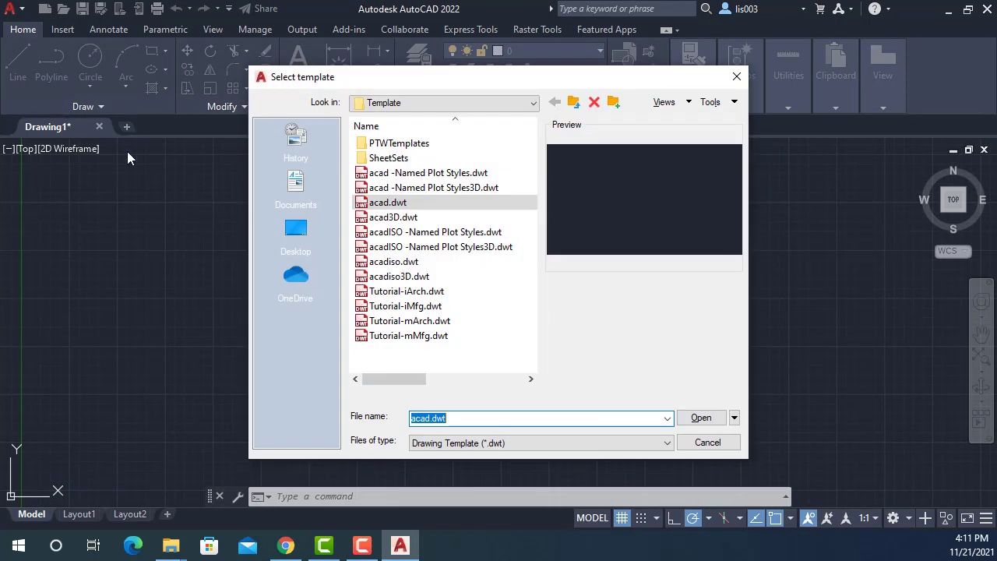
{"action": "left_click", "coordinate": [413, 292]}
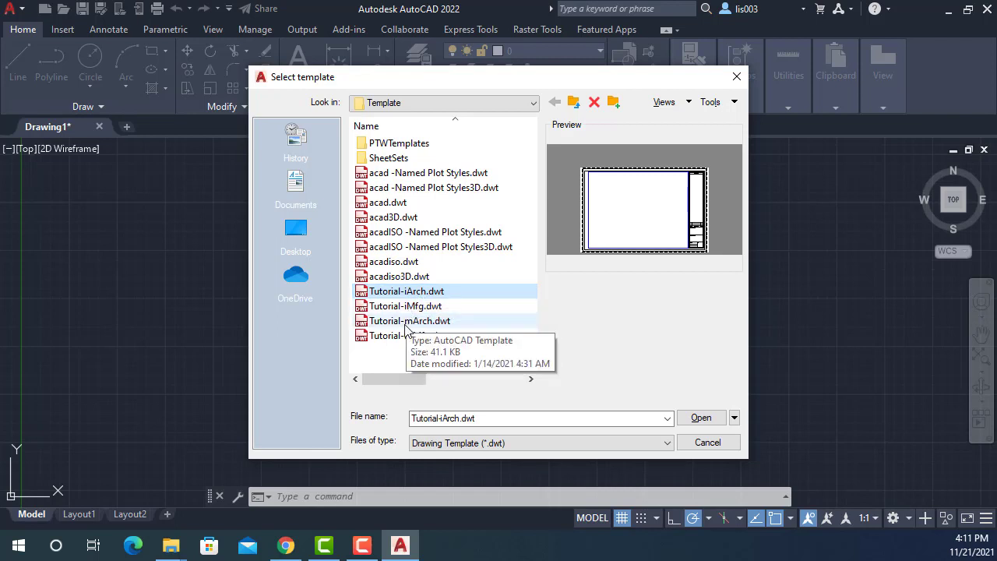
{"action": "left_click", "coordinate": [409, 321]}
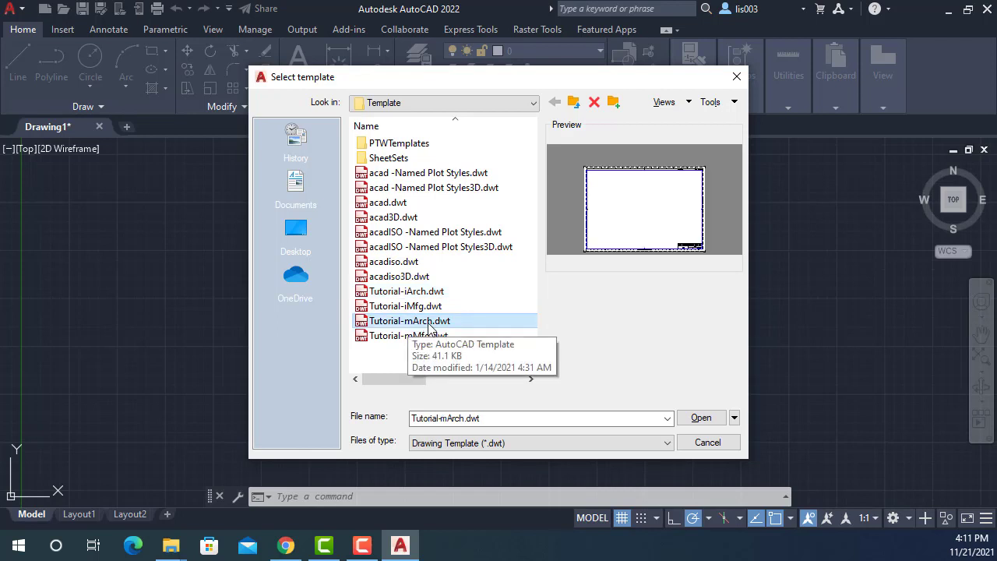
{"action": "left_click", "coordinate": [411, 308]}
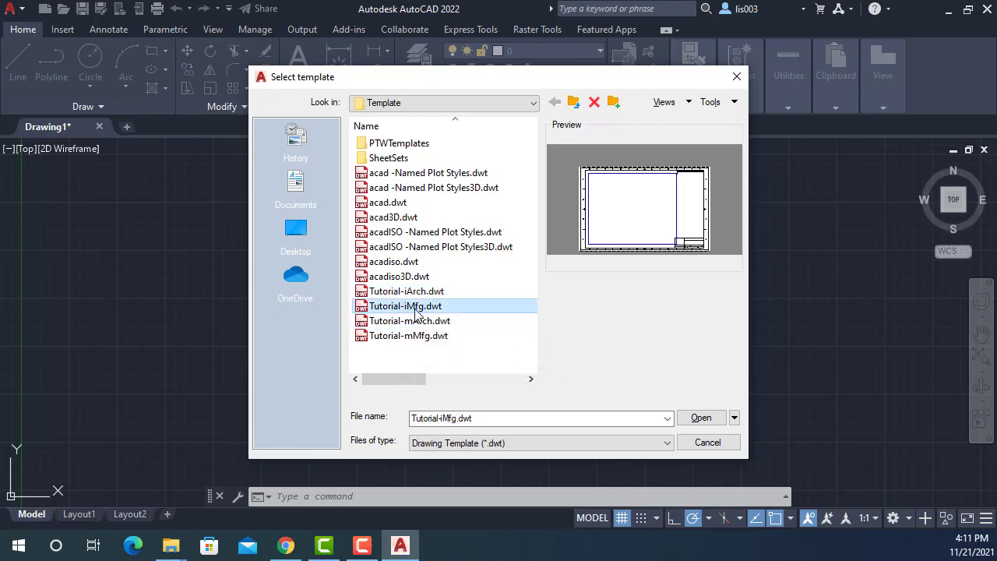
{"action": "left_click", "coordinate": [417, 337]}
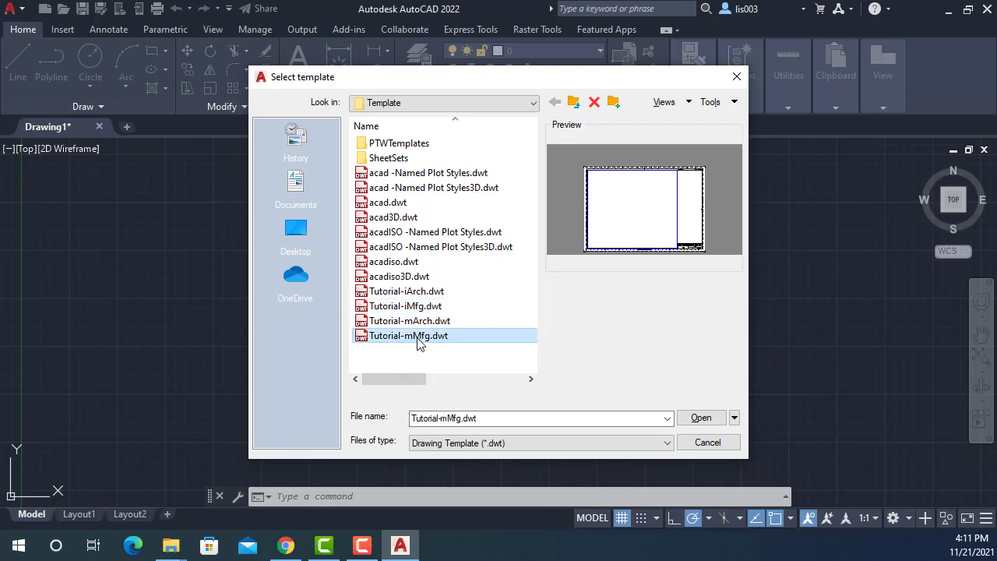
{"action": "left_click", "coordinate": [412, 294]}
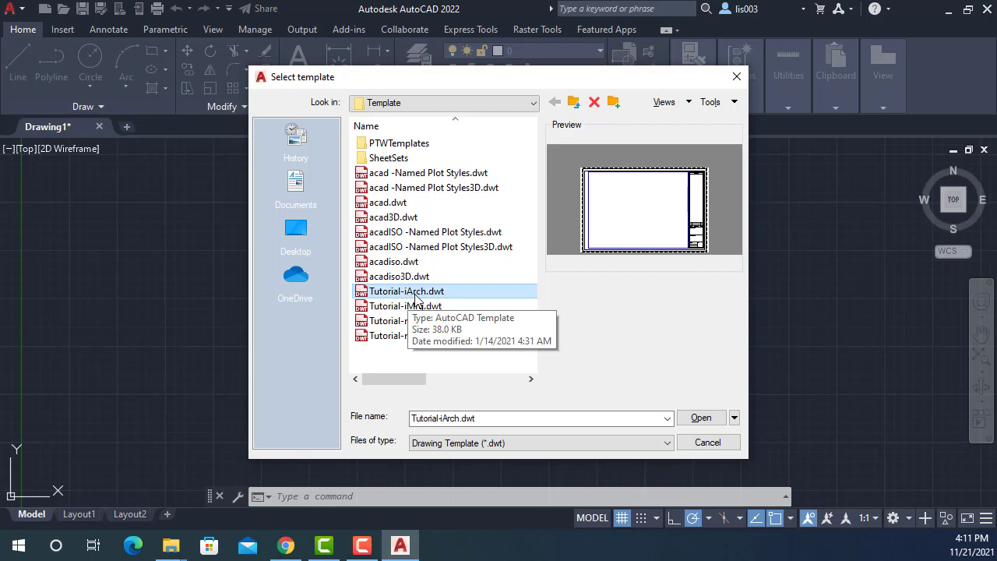
{"action": "left_click", "coordinate": [702, 419]}
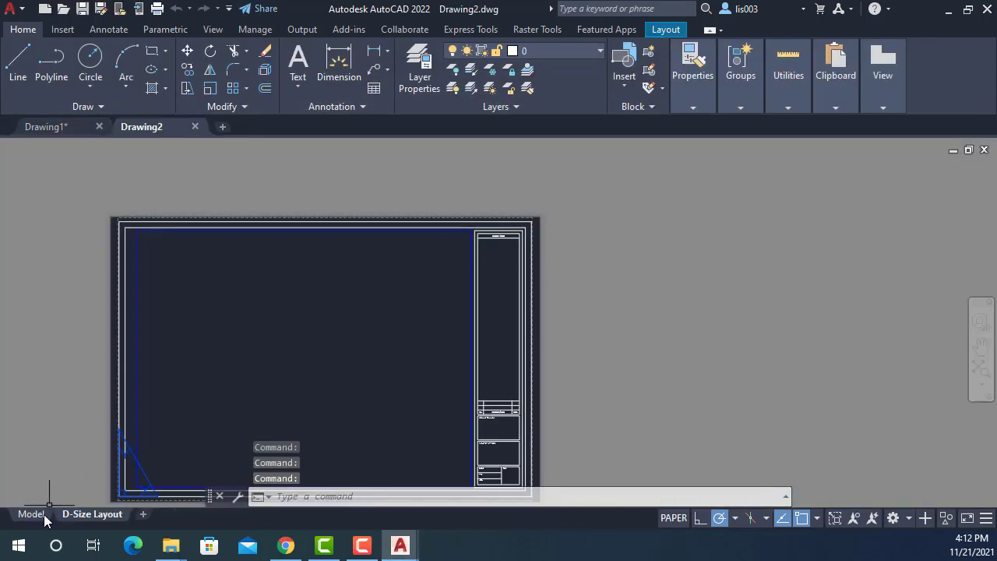
Step: Check the drawing units in Drawing2's model space with UNITS, cancel the dialog and dismiss the lighting message
{"action": "left_click", "coordinate": [32, 514]}
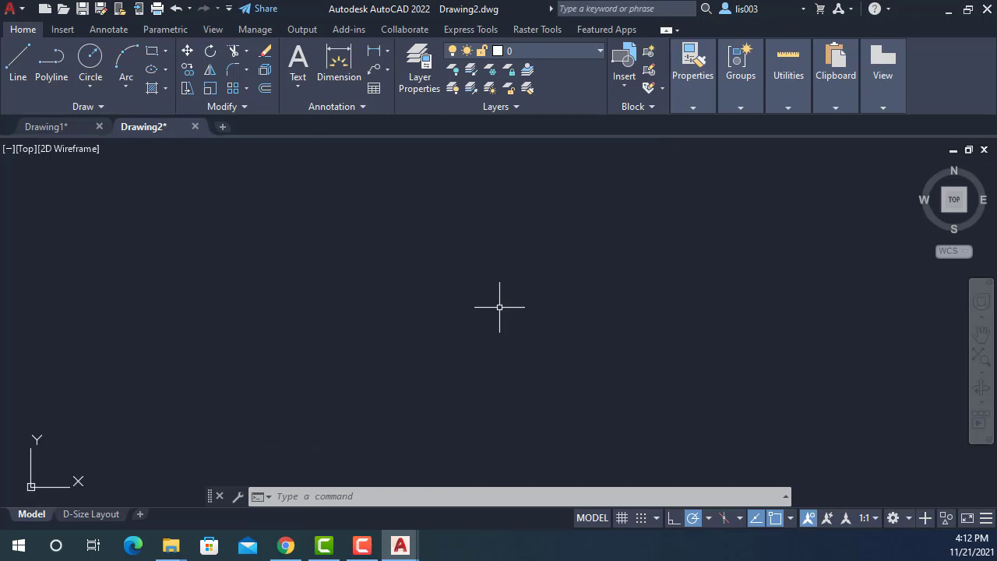
{"action": "type", "text": "unit"}
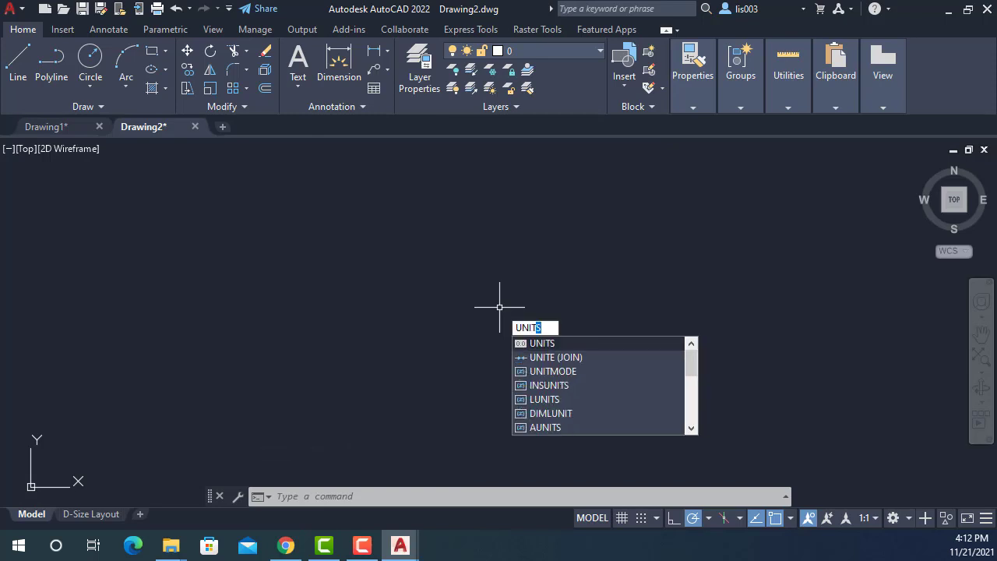
{"action": "key", "text": "Return"}
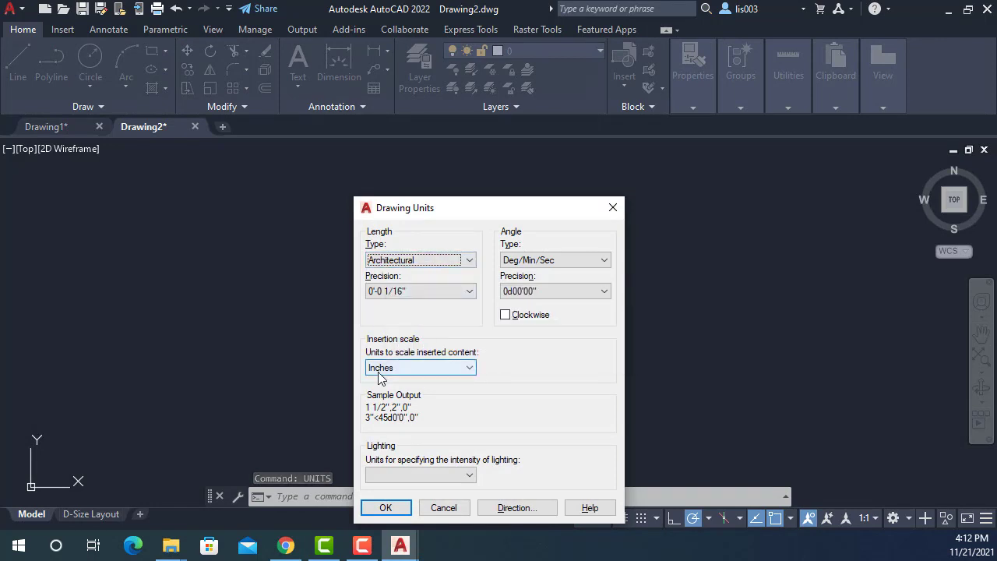
{"action": "left_click", "coordinate": [444, 508]}
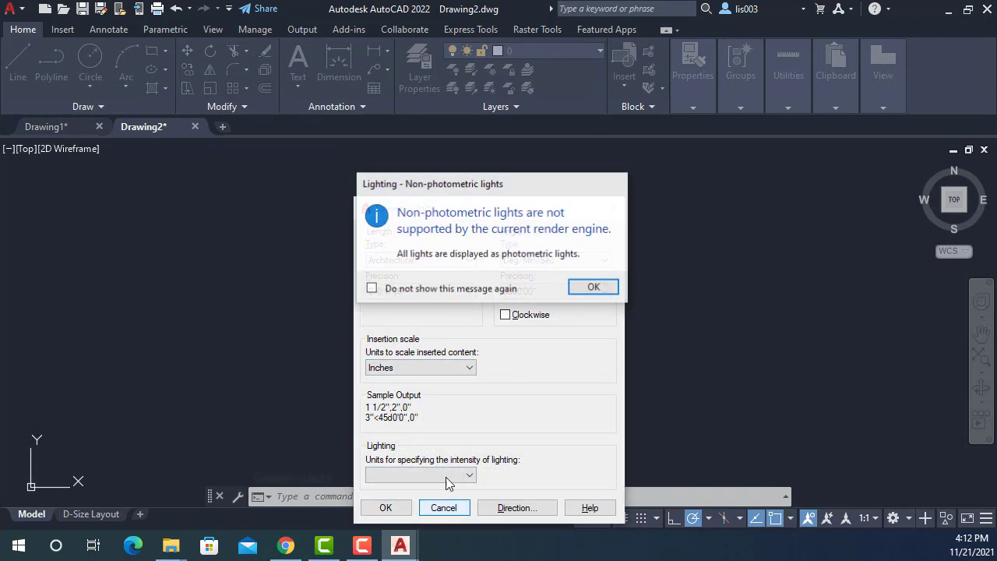
{"action": "left_click", "coordinate": [586, 287]}
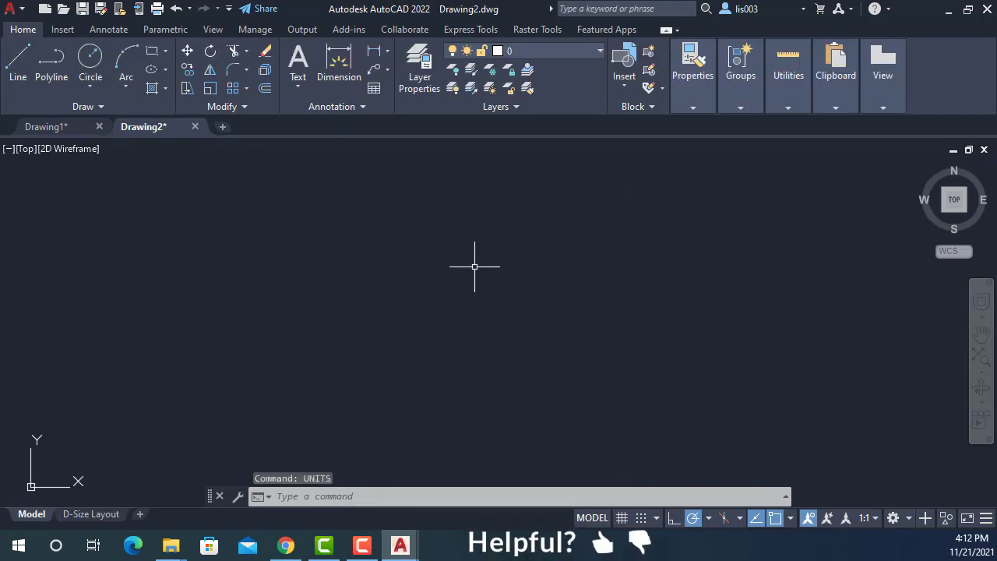